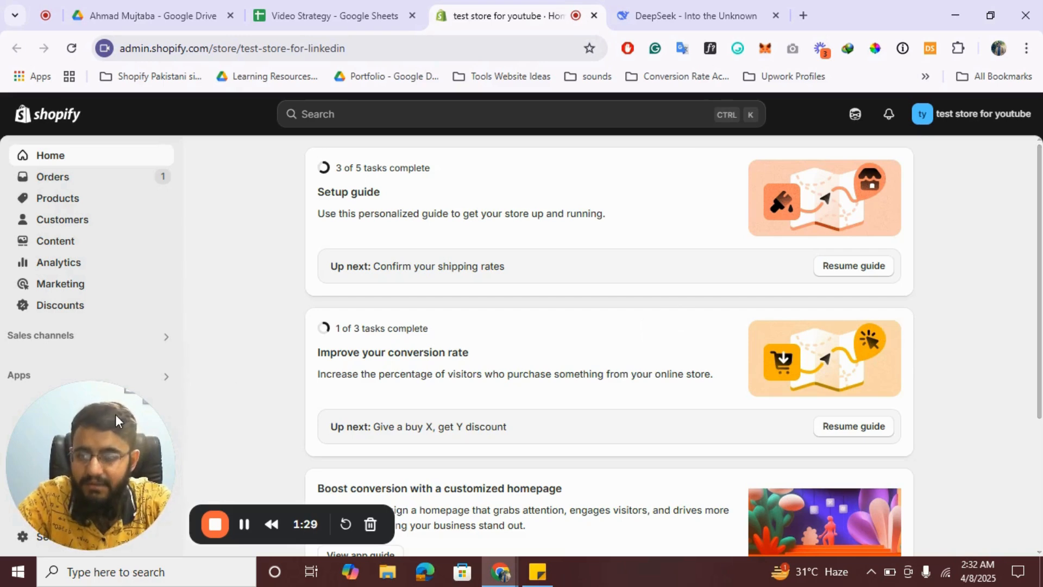
Open the store's Metaobjects page in the Content section
drag(114, 415, 886, 357)
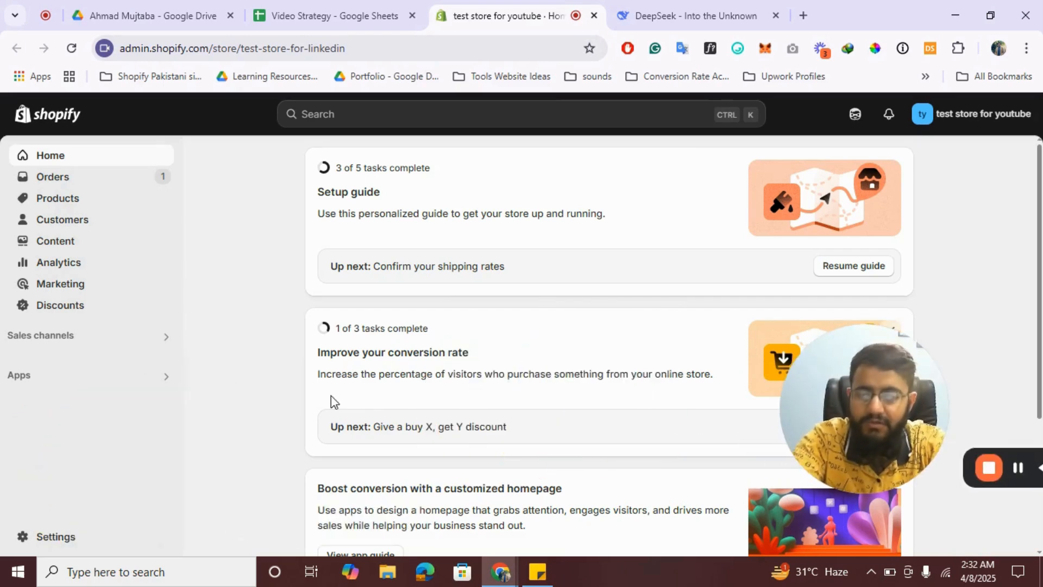
click(56, 245)
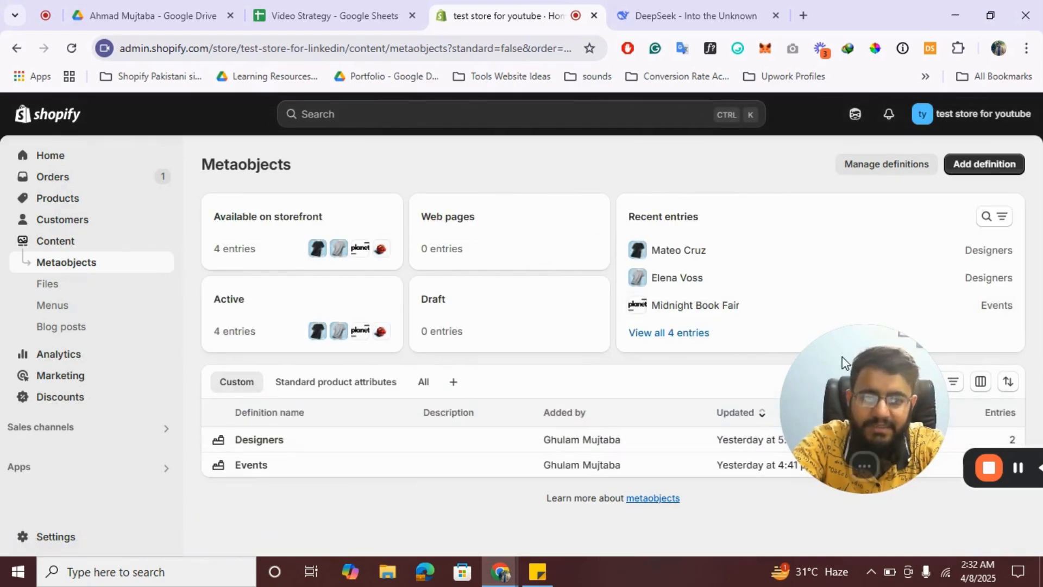
drag(841, 359, 14, 451)
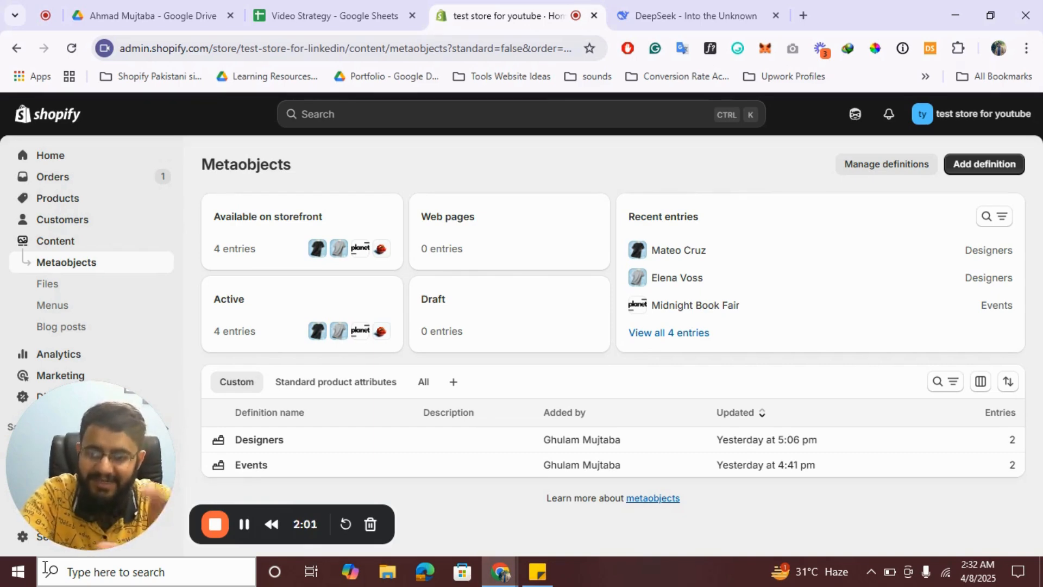
Start a new metaobject definition and name it FAQ
click(992, 166)
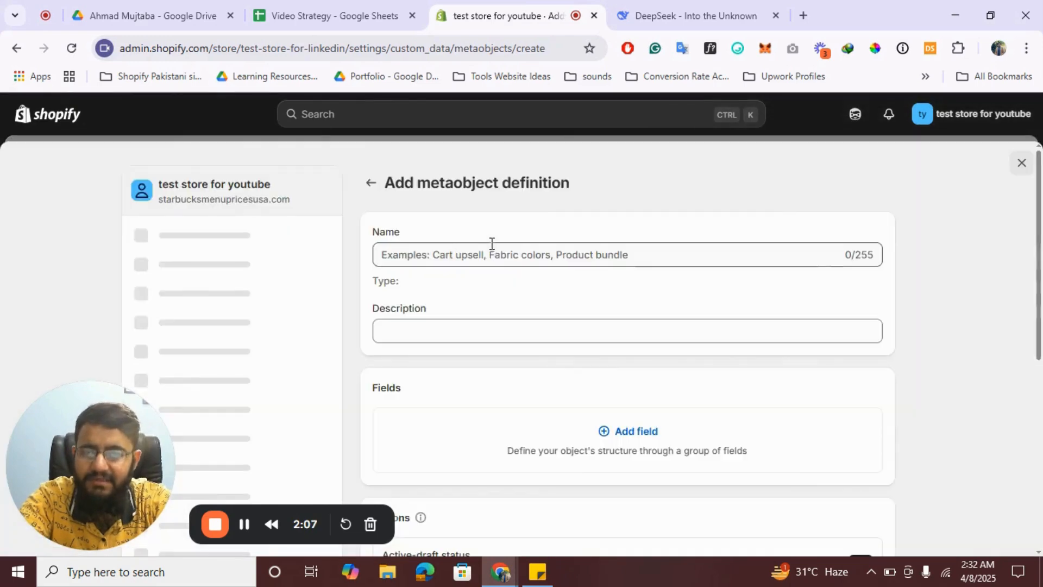
click(442, 254)
text(F)
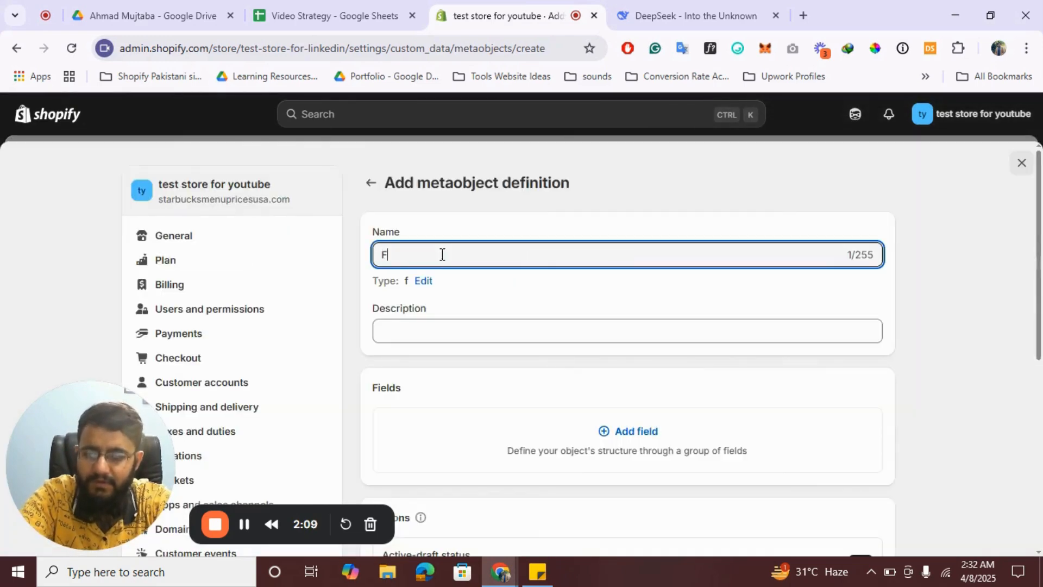
text(AQ)
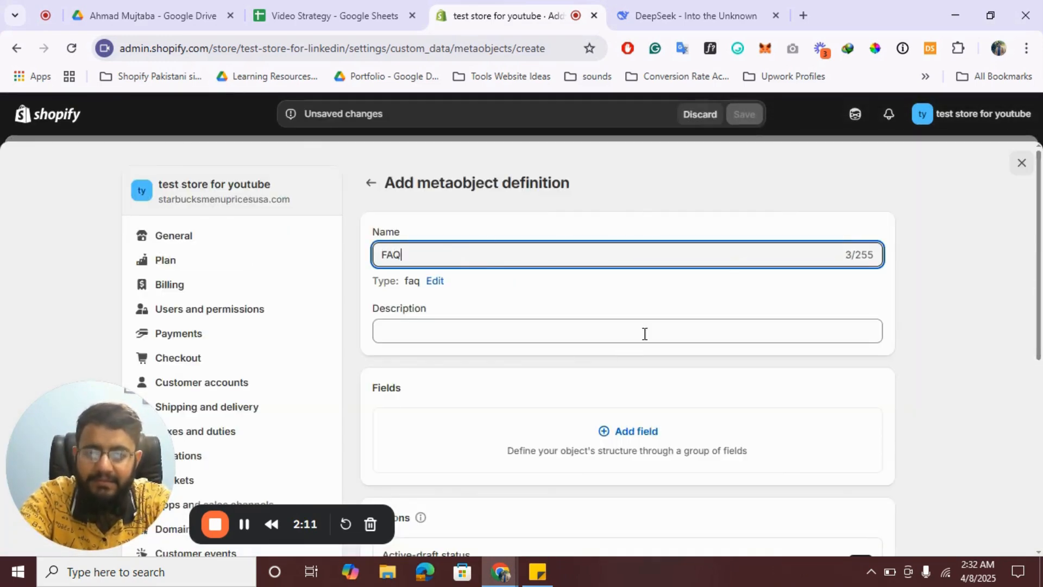
click(918, 278)
Add a single line text field named Question to the FAQ definition, keeping it as the display name
scroll(643, 399, down, 1)
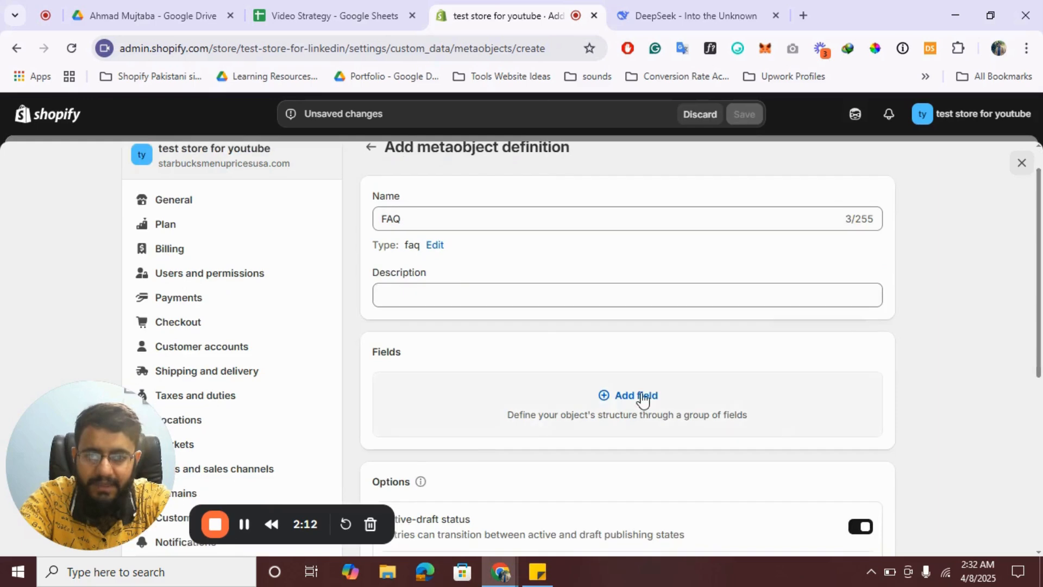
click(616, 399)
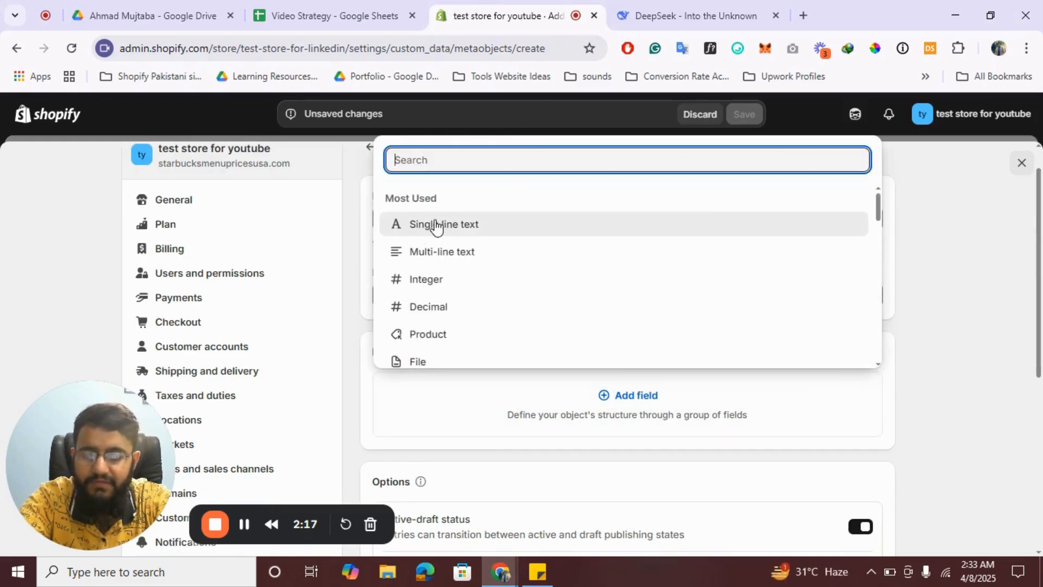
click(467, 229)
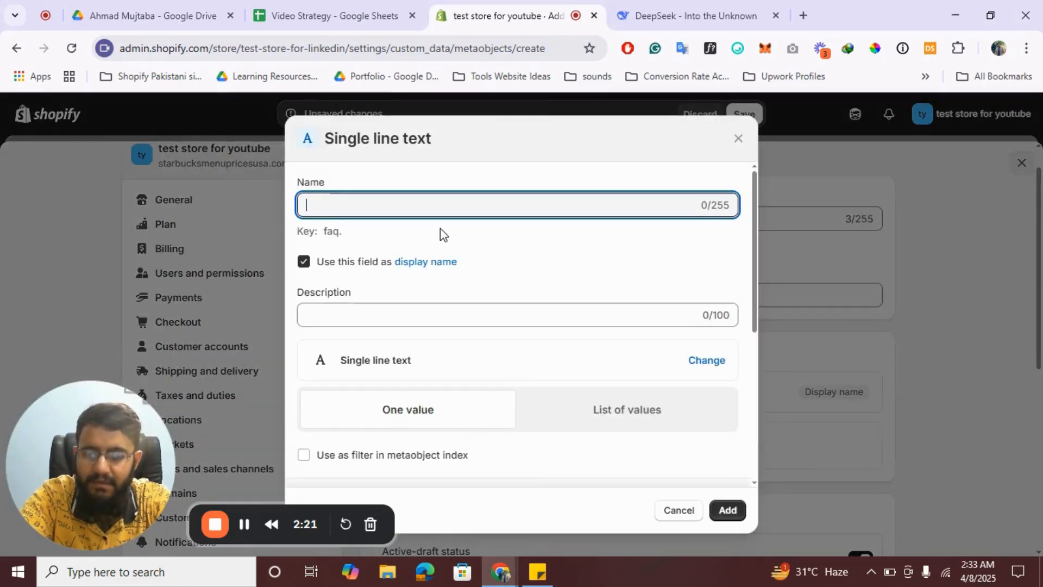
text(Qu)
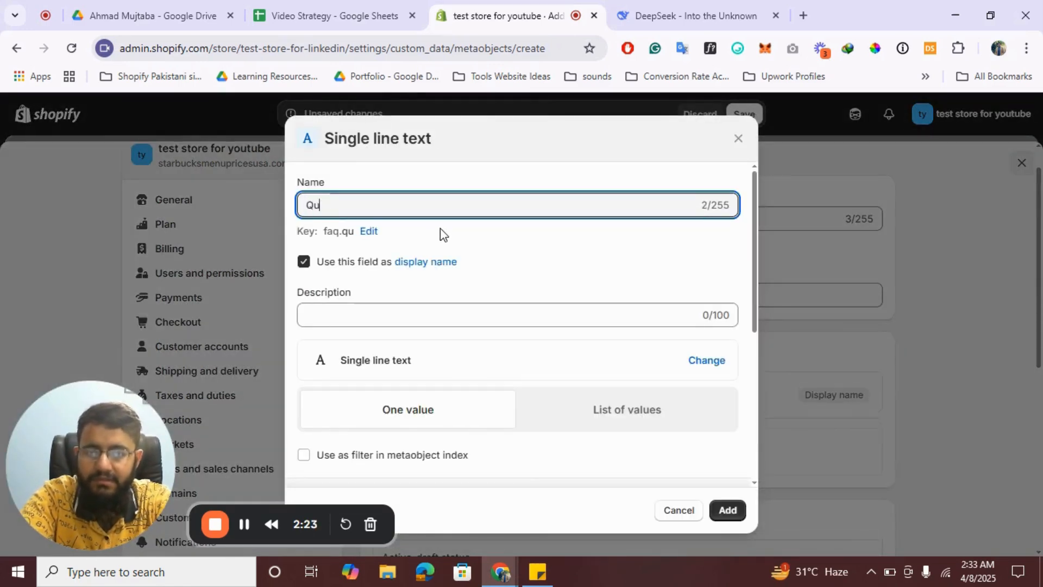
text(estion)
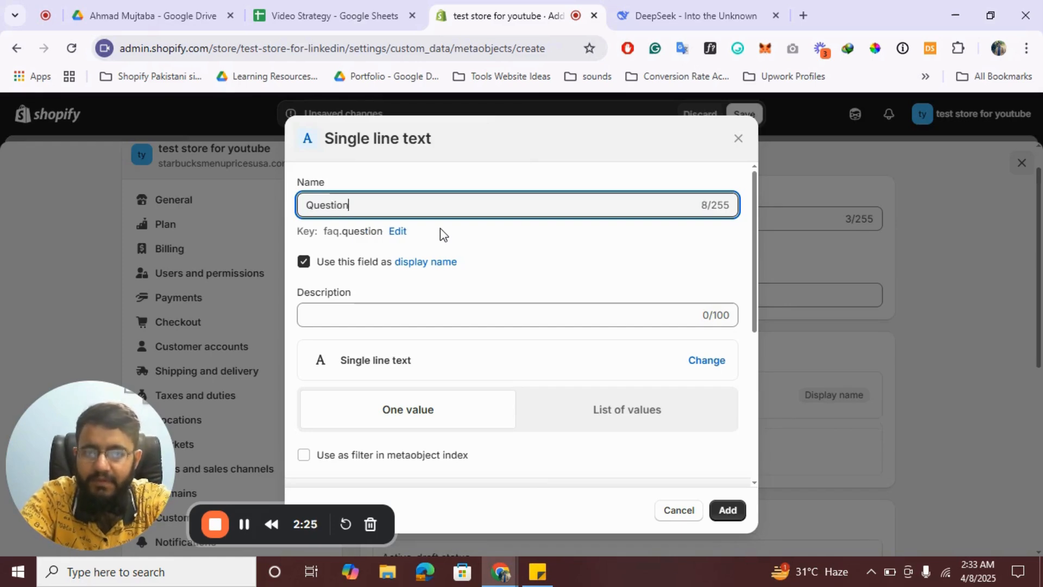
click(728, 509)
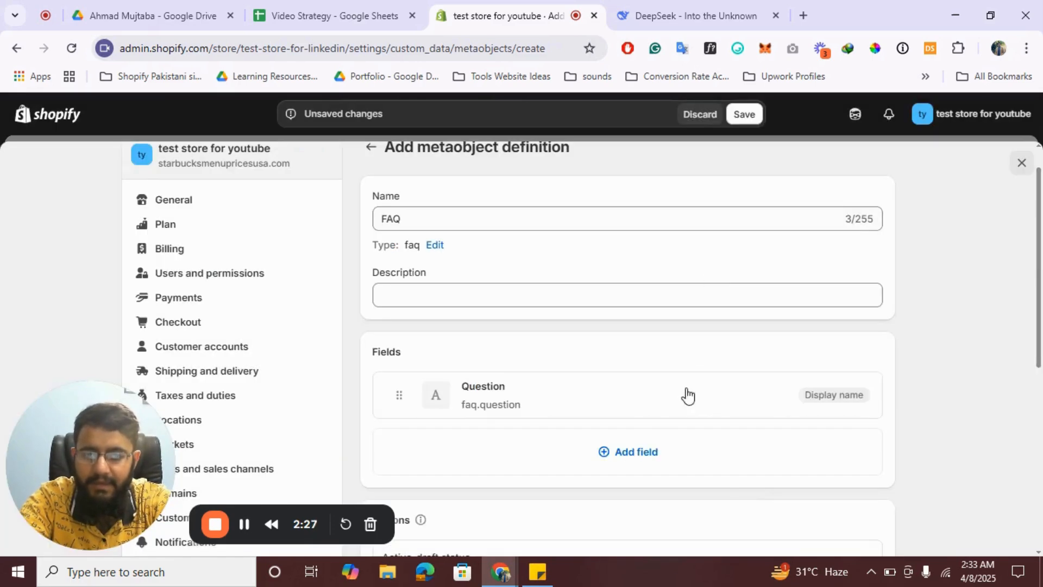
Add a multi-line text field named Answer to the FAQ definition and save the definition
click(646, 451)
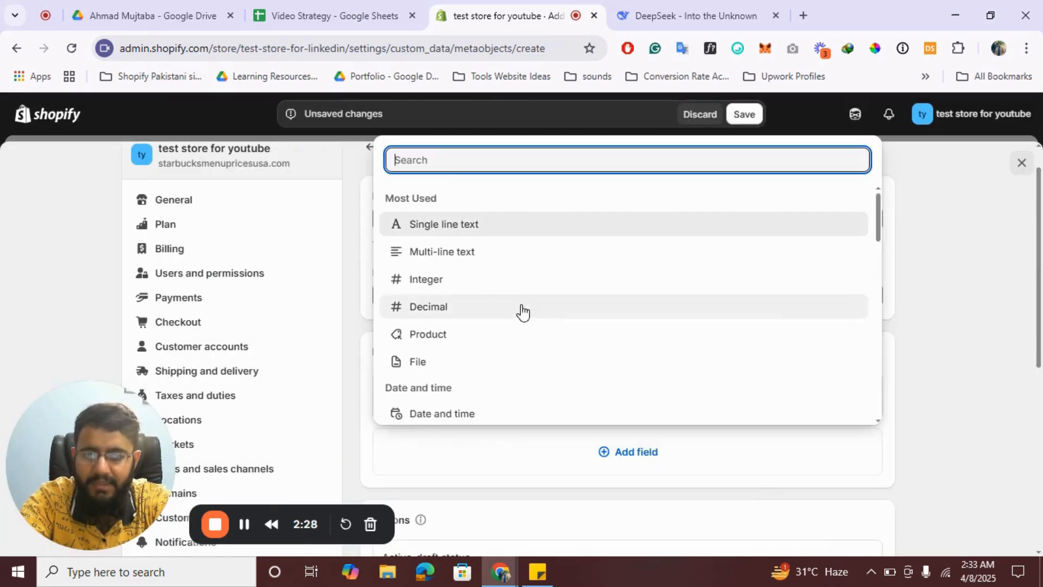
click(435, 253)
text(Answer)
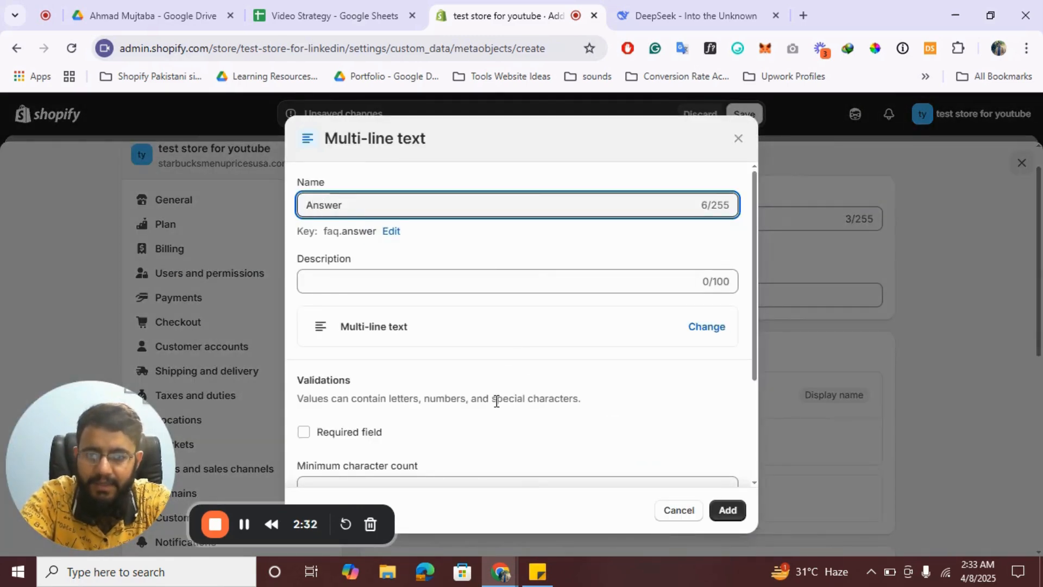
scroll(496, 401, down, 3)
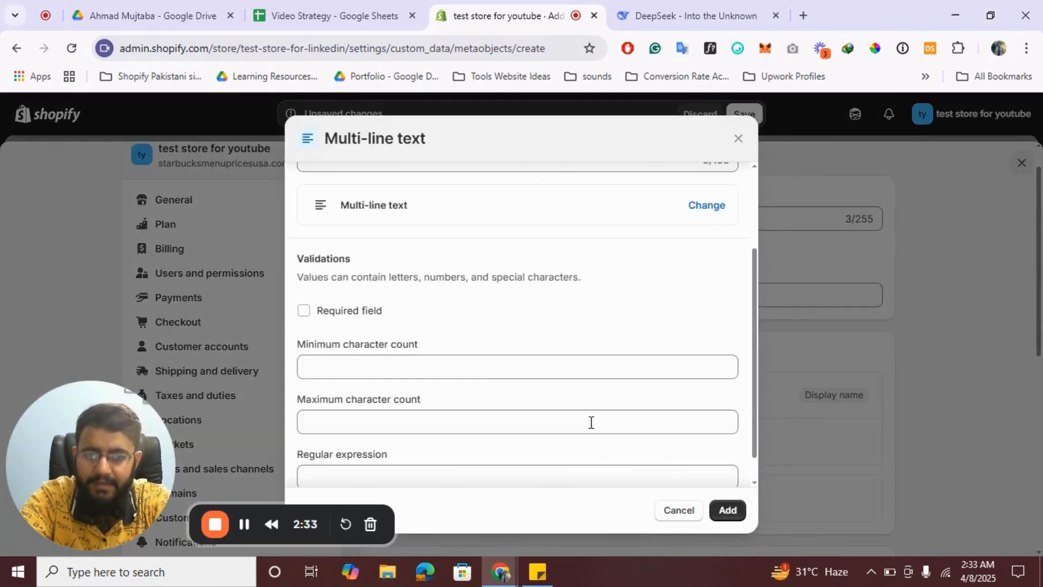
click(728, 513)
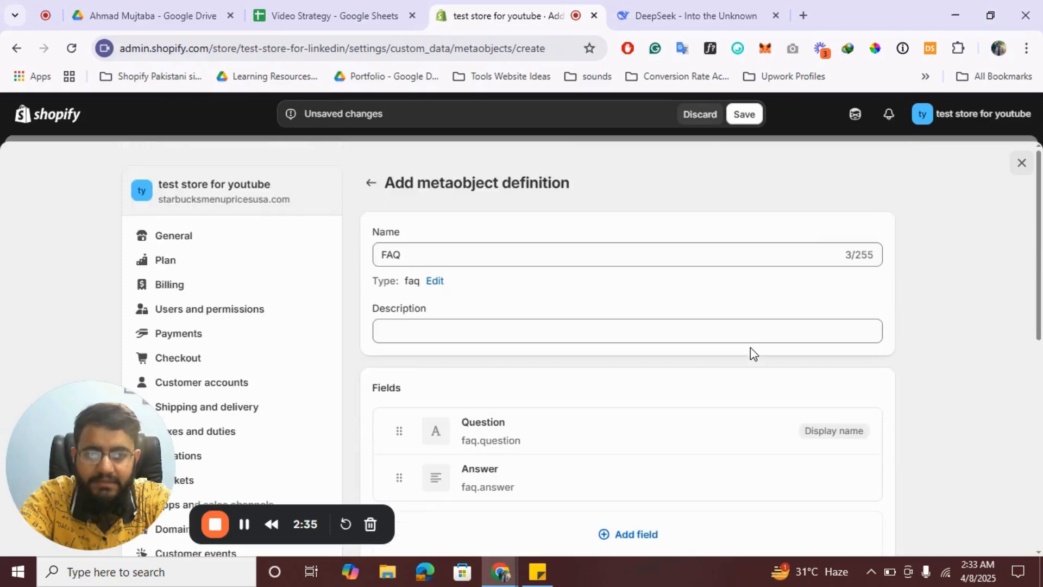
click(746, 113)
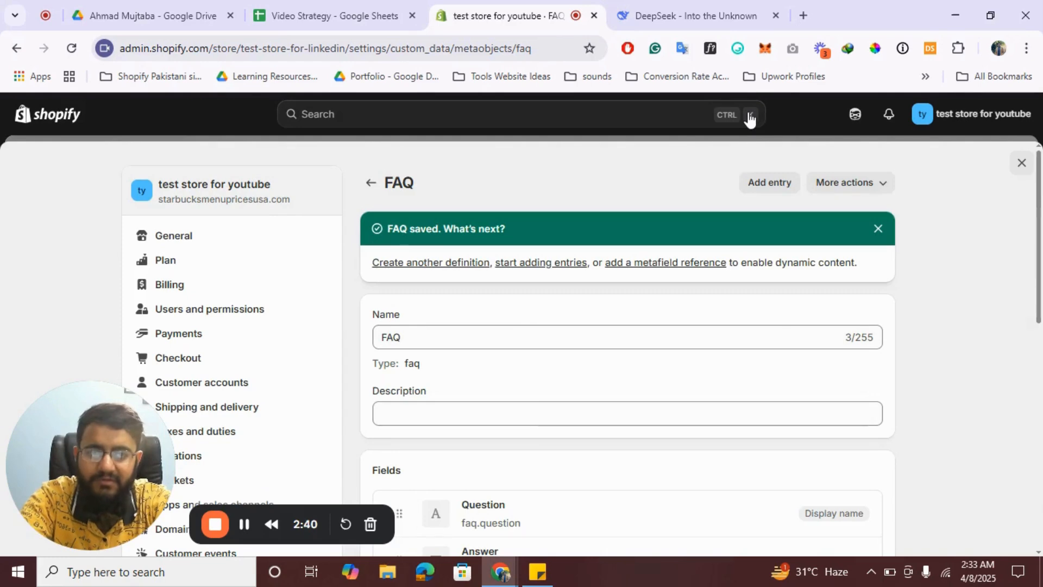
Start a new FAQ entry and fill its question from the clipboard history with "Are your clothes ethically made?"
click(769, 184)
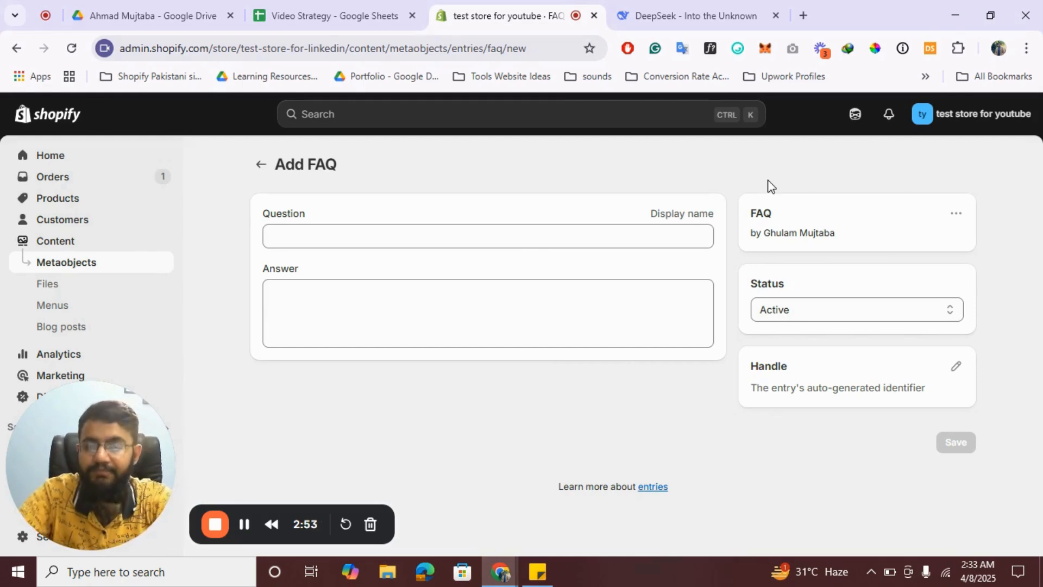
click(350, 244)
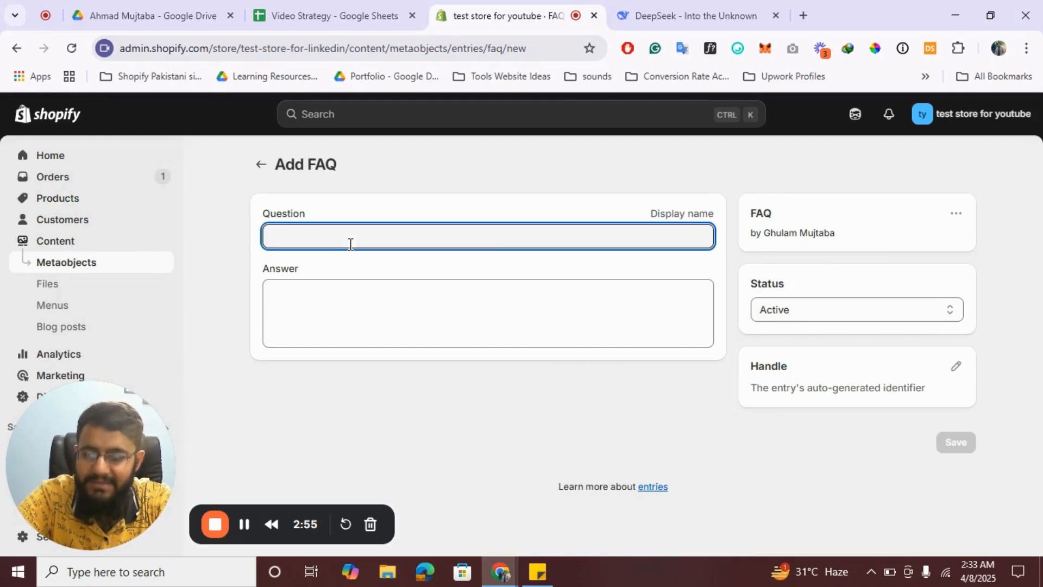
key(super+v)
scroll(410, 312, down, 5)
scroll(407, 314, down, 5)
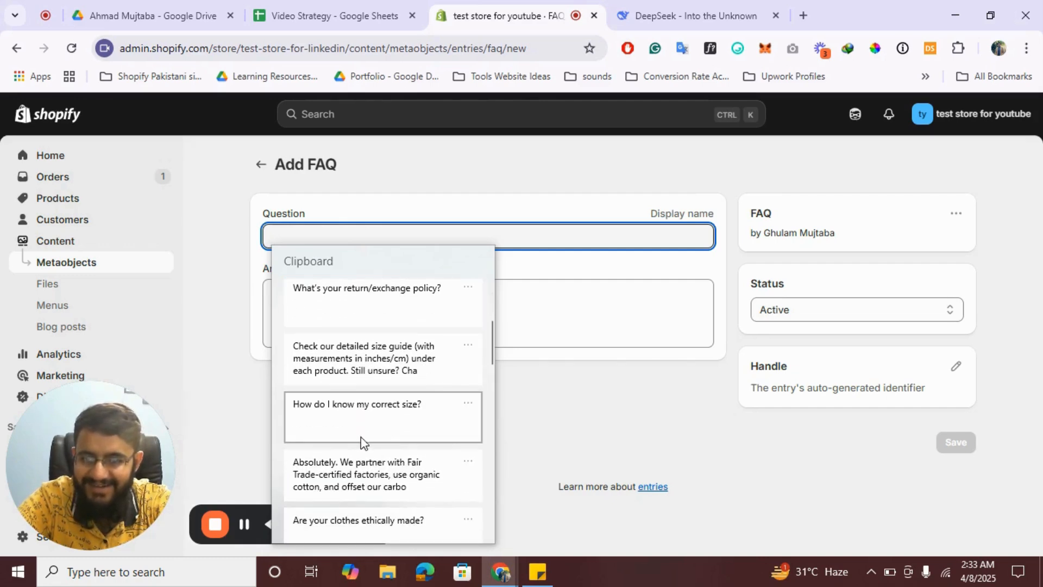
scroll(416, 429, down, 1)
click(374, 494)
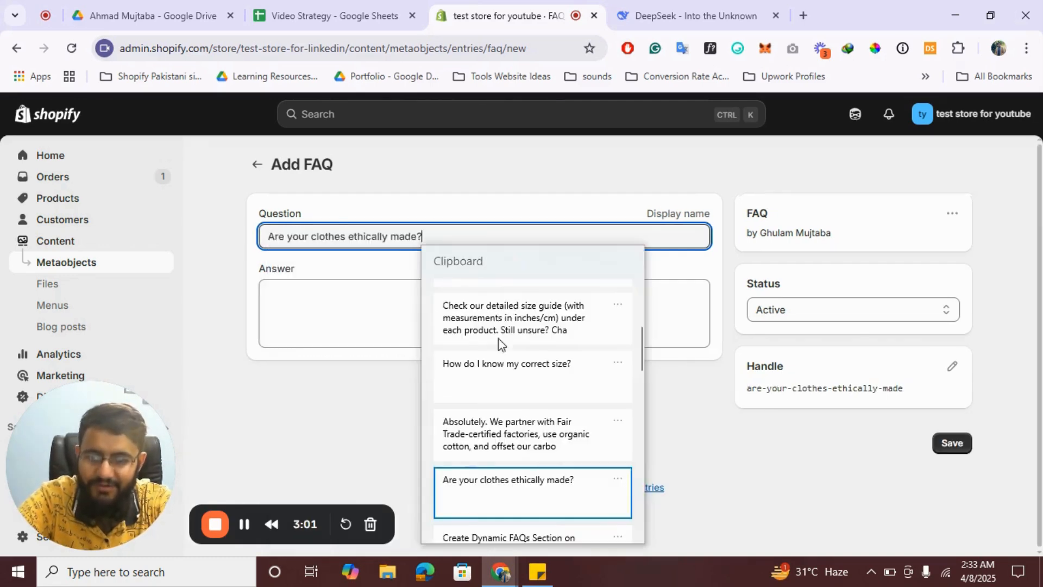
Fill the answer with the copied text starting "Absolutely. We partner with Fair Trade-certified factories" and save the entry
click(378, 310)
key(super+v)
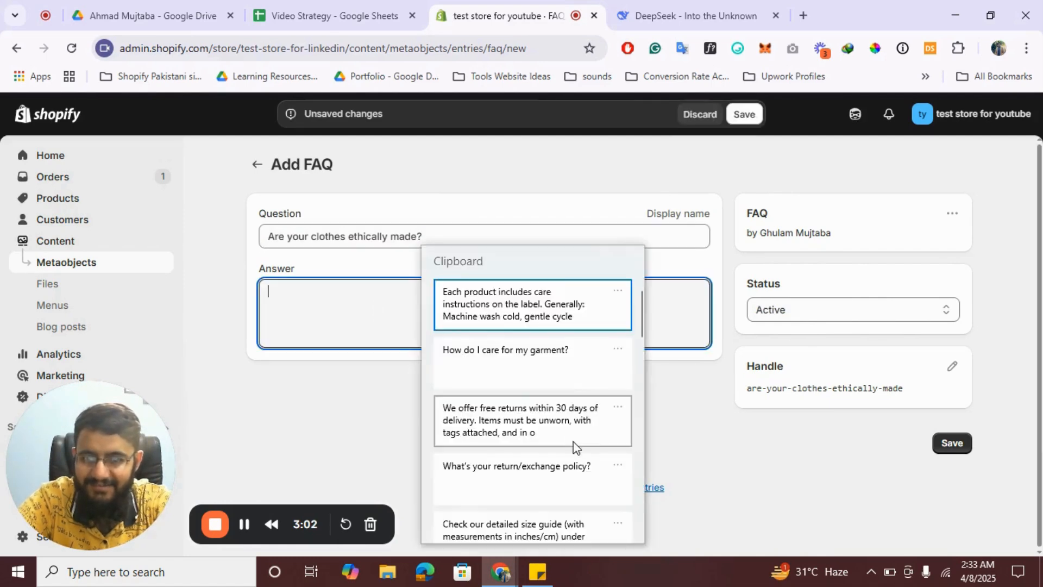
scroll(575, 442, down, 5)
scroll(340, 286, down, 4)
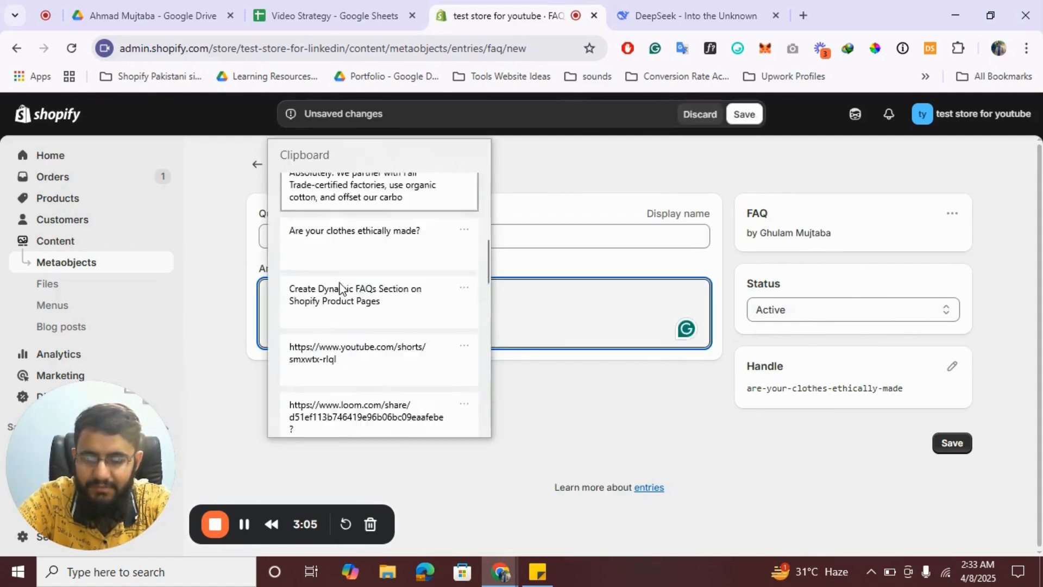
scroll(341, 288, up, 4)
scroll(341, 288, up, 2)
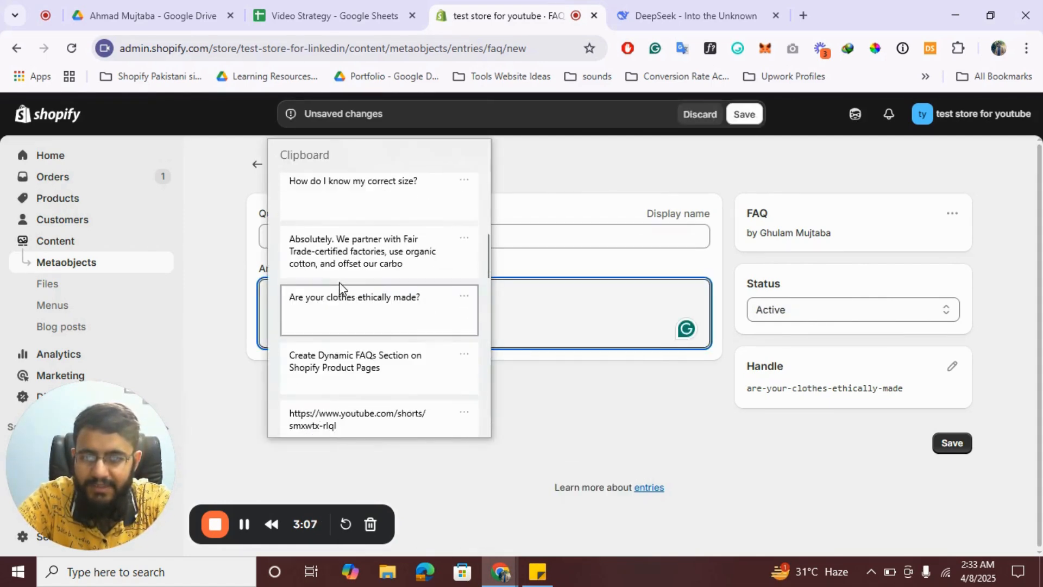
click(376, 283)
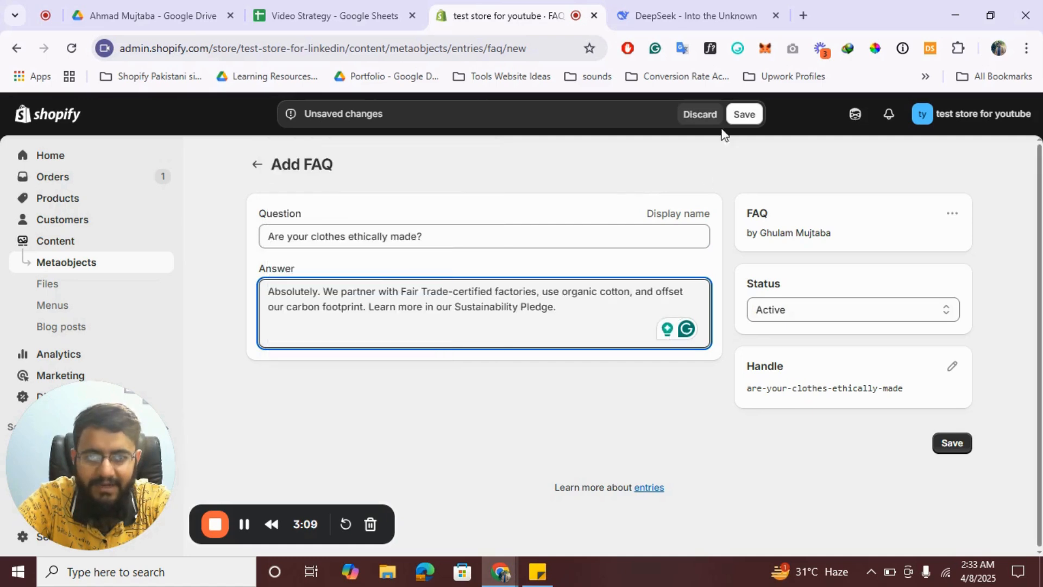
click(314, 310)
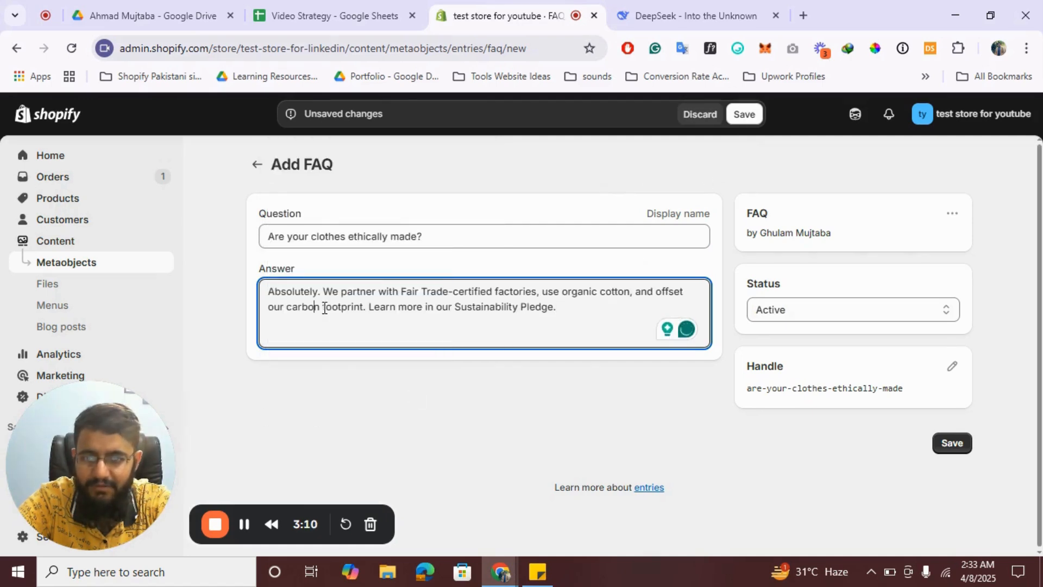
click(740, 118)
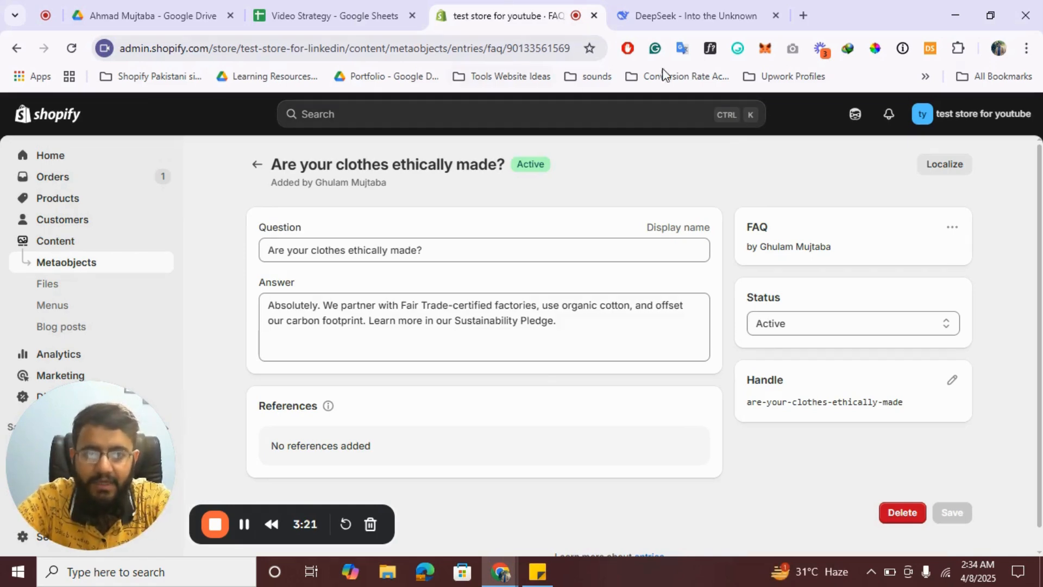
Return to the FAQ definition's entries and start another one with the copied question "How do I know my correct size?"
click(253, 164)
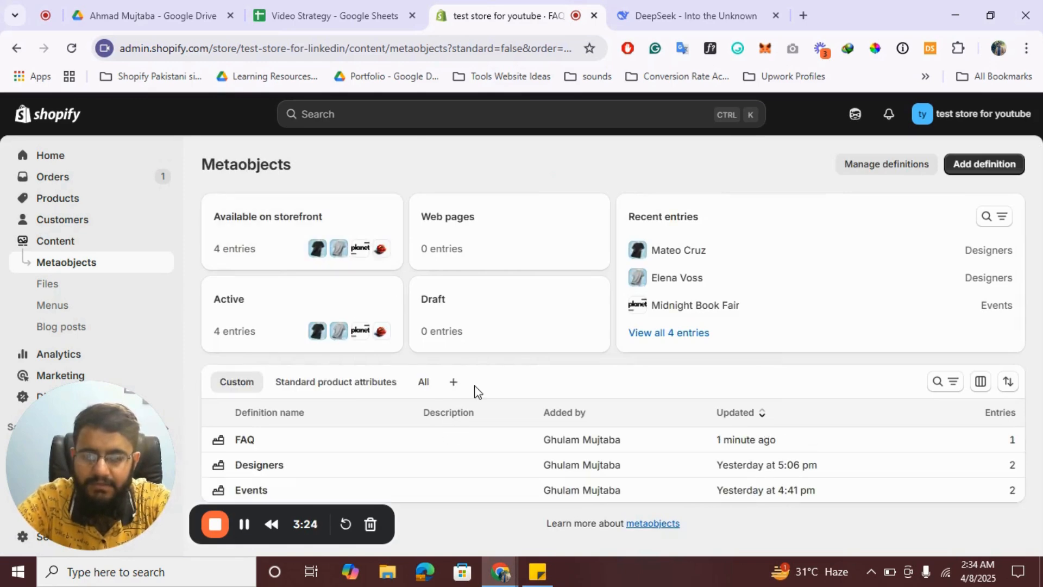
click(245, 440)
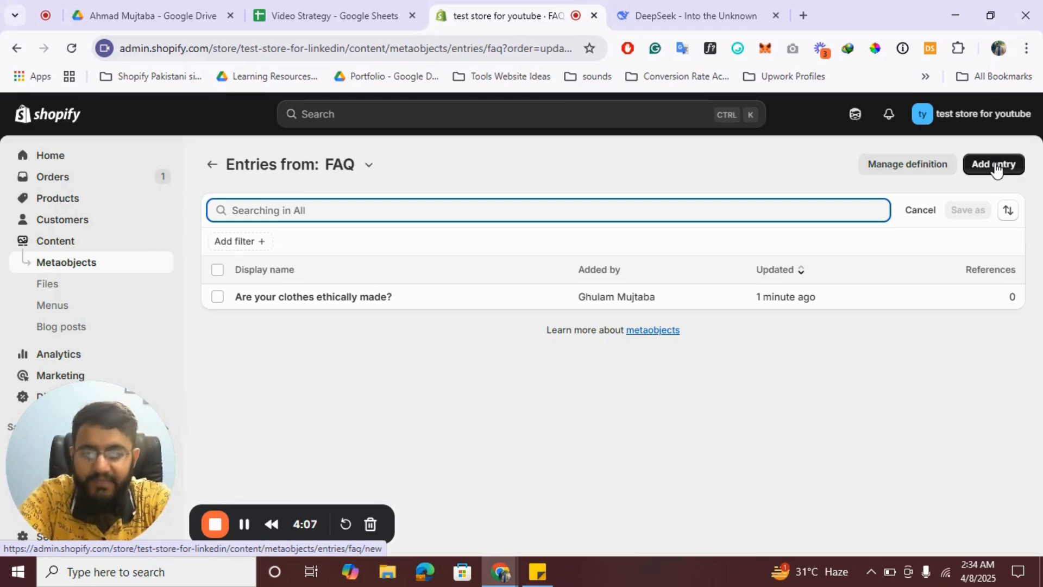
click(995, 166)
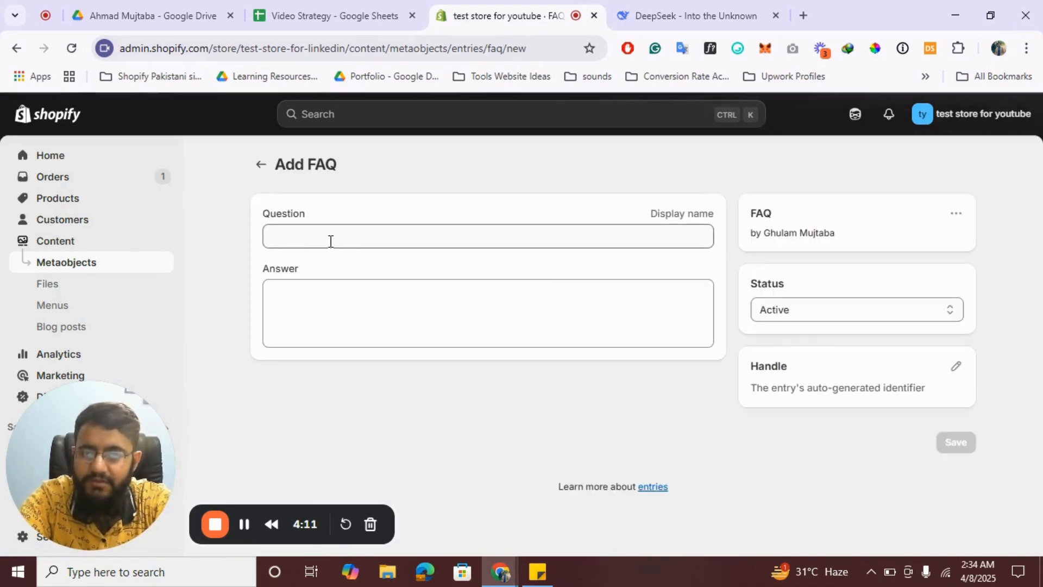
click(324, 241)
key(super+v)
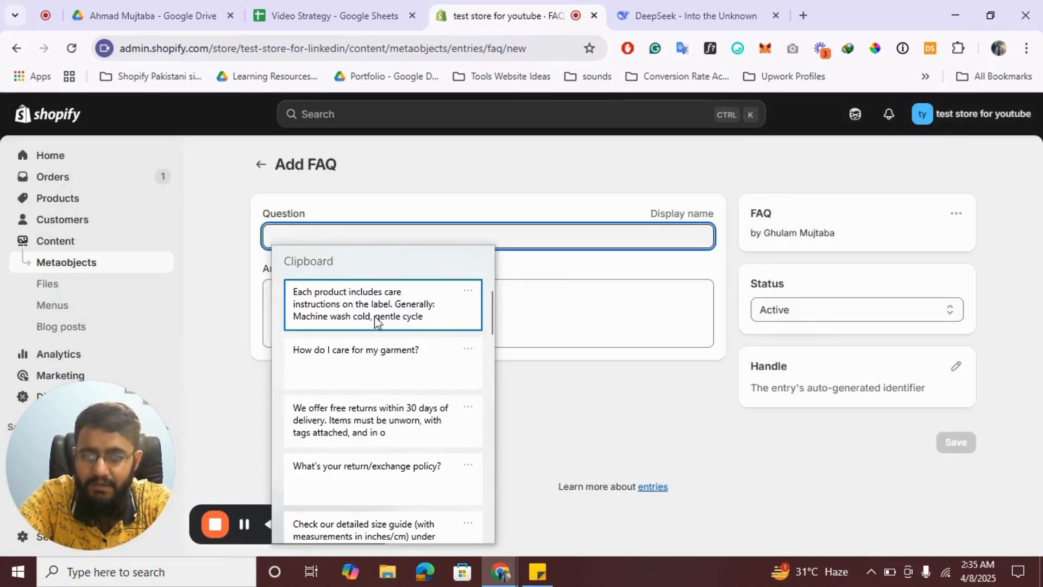
scroll(374, 337, down, 4)
scroll(374, 358, down, 2)
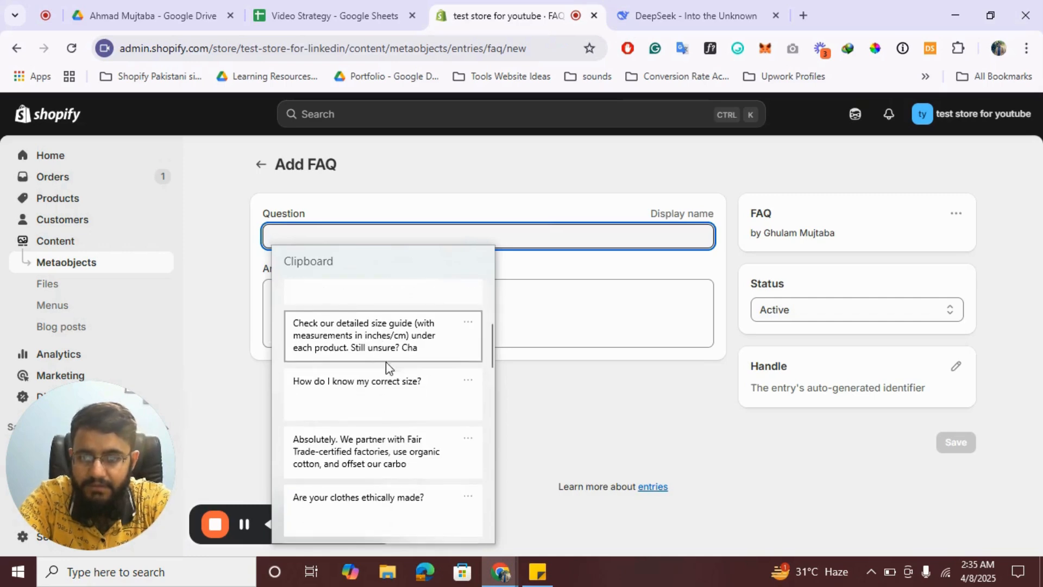
scroll(403, 415, down, 2)
click(420, 304)
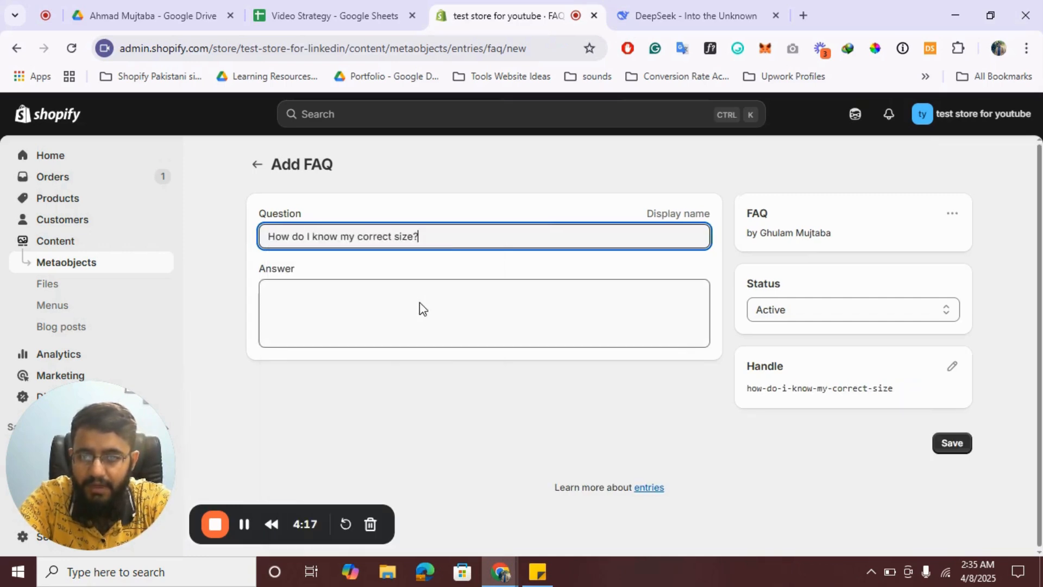
Try to fill the entry's answer from the clipboard history with the copied size guide text
click(419, 301)
key(super+v)
scroll(532, 326, down, 2)
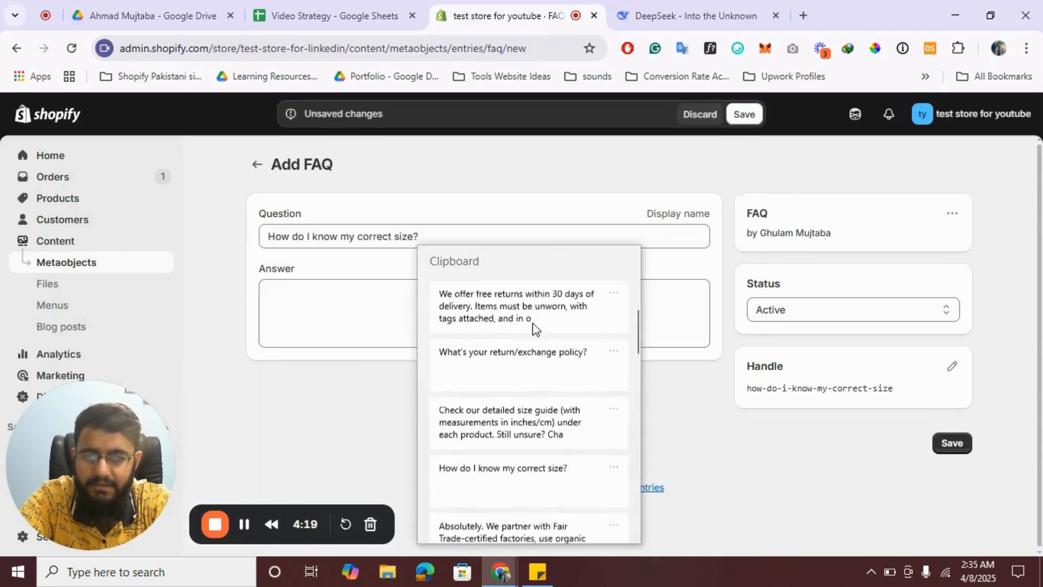
scroll(535, 330, down, 2)
click(537, 349)
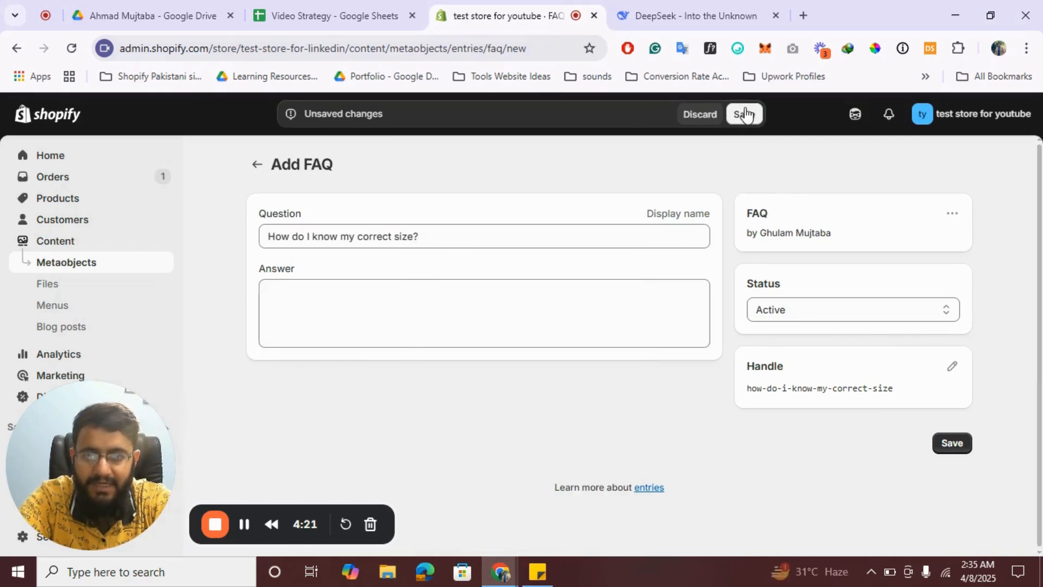
Fill the answer with the copied text starting "Check our detailed size guide (with measurements in inches/cm)" and save the entry
click(460, 309)
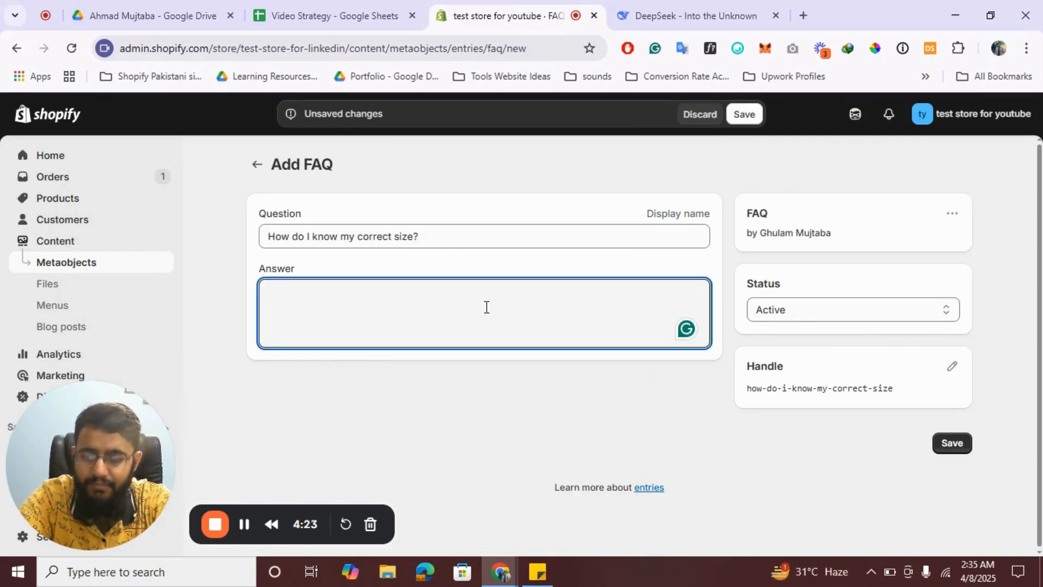
key(super+v)
scroll(413, 337, down, 3)
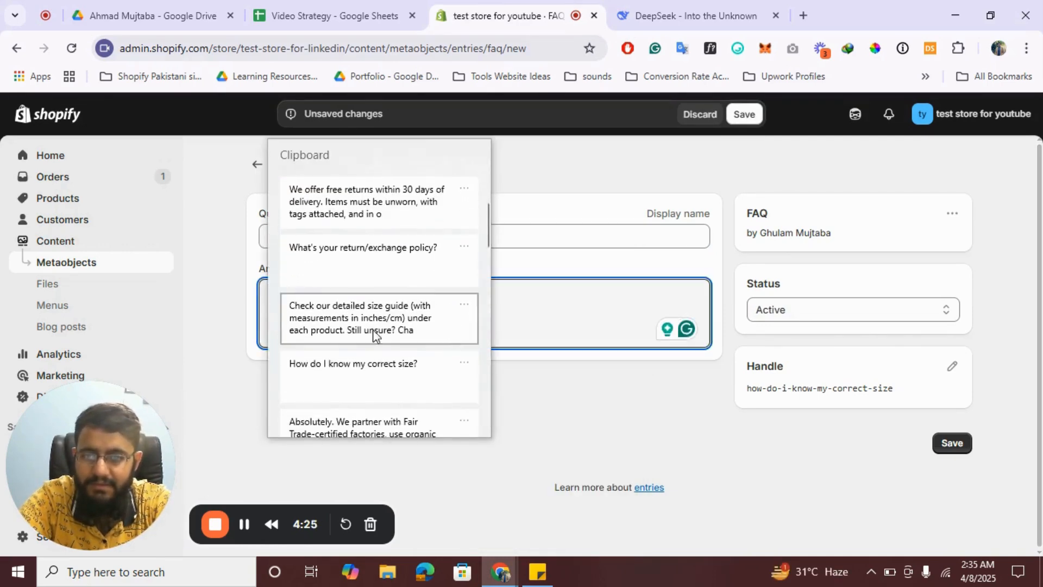
click(347, 329)
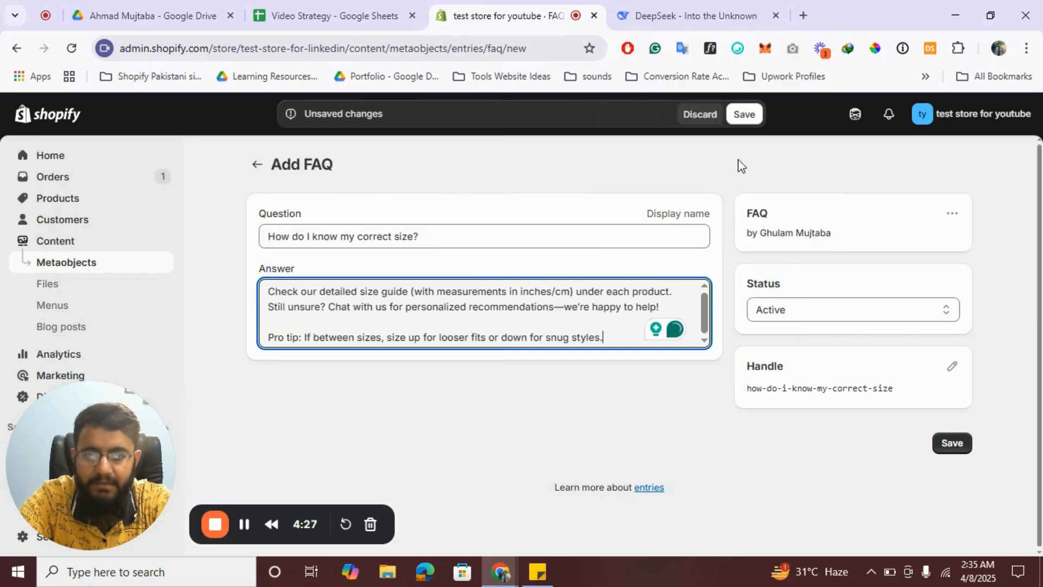
click(752, 117)
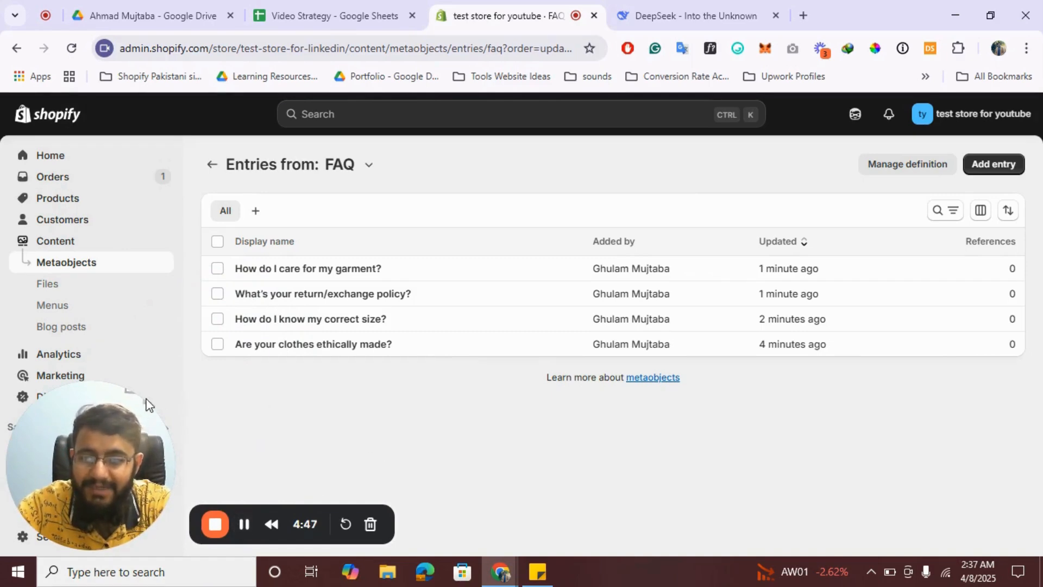
mouse_move(117, 405)
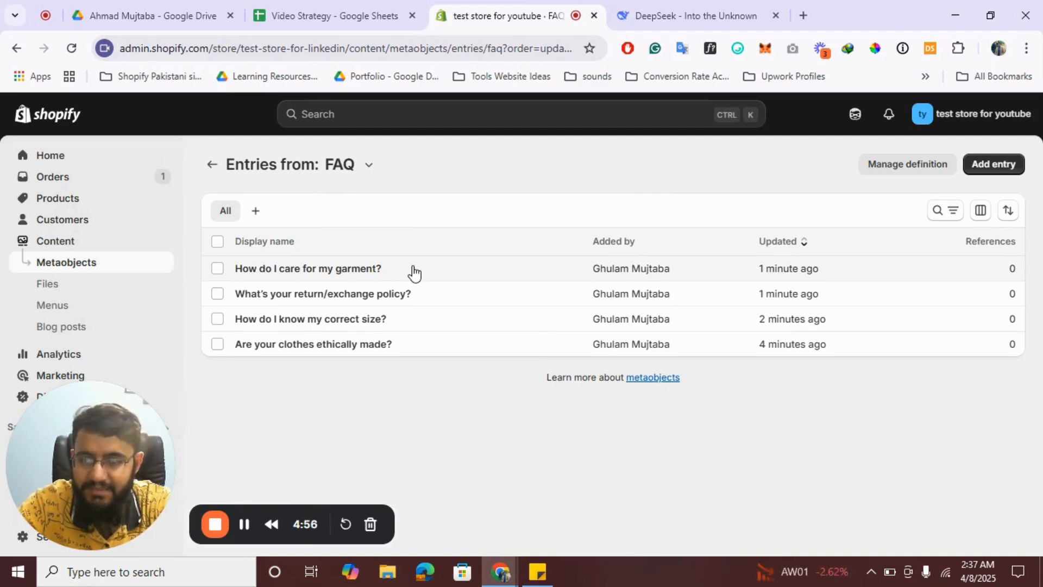
drag(97, 406, 433, 406)
drag(718, 432, 738, 432)
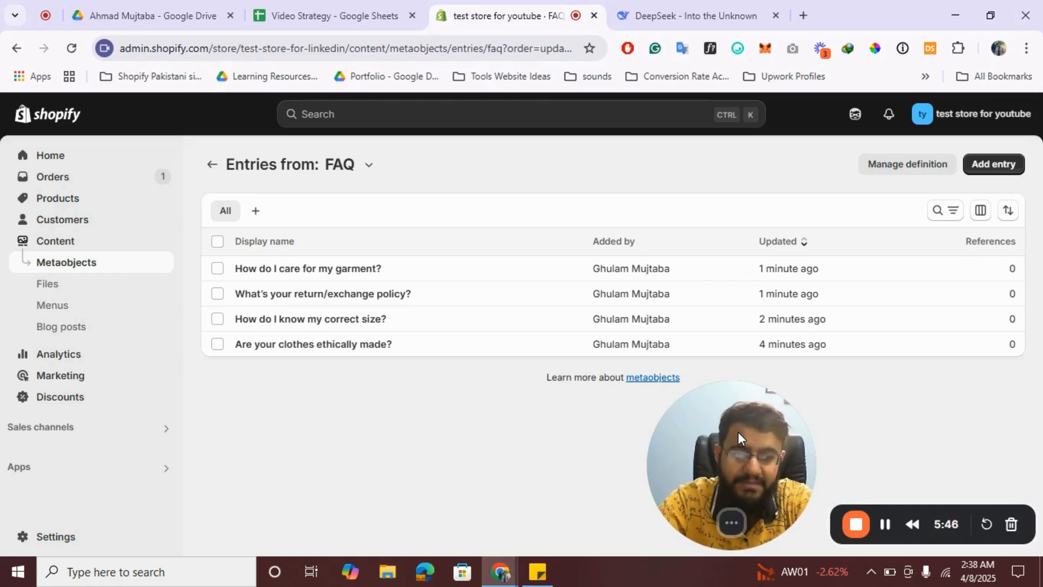
Open the product metafield definitions in the store's custom data settings
click(38, 533)
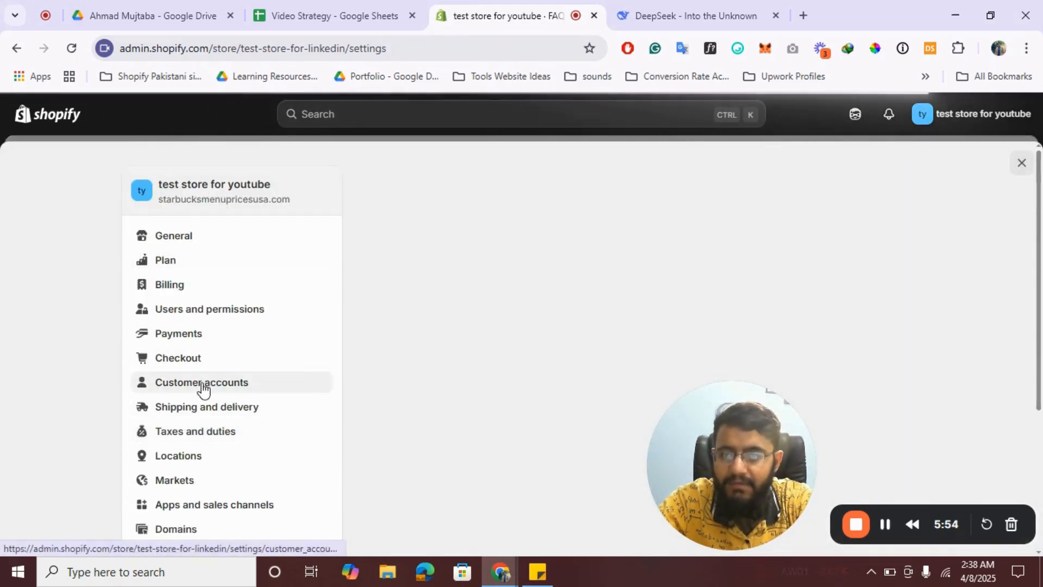
scroll(204, 390, down, 1)
scroll(233, 375, down, 3)
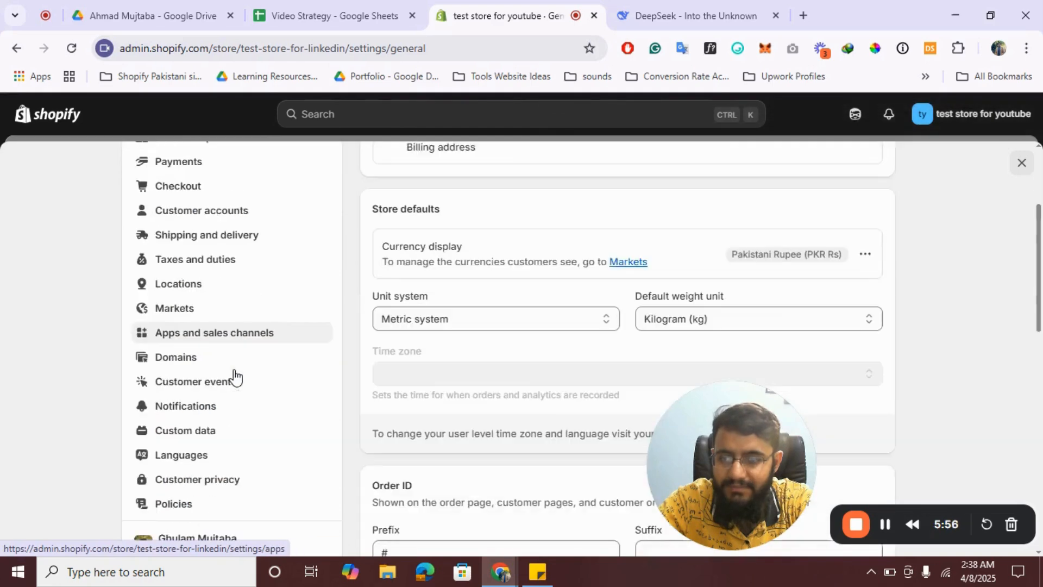
click(181, 418)
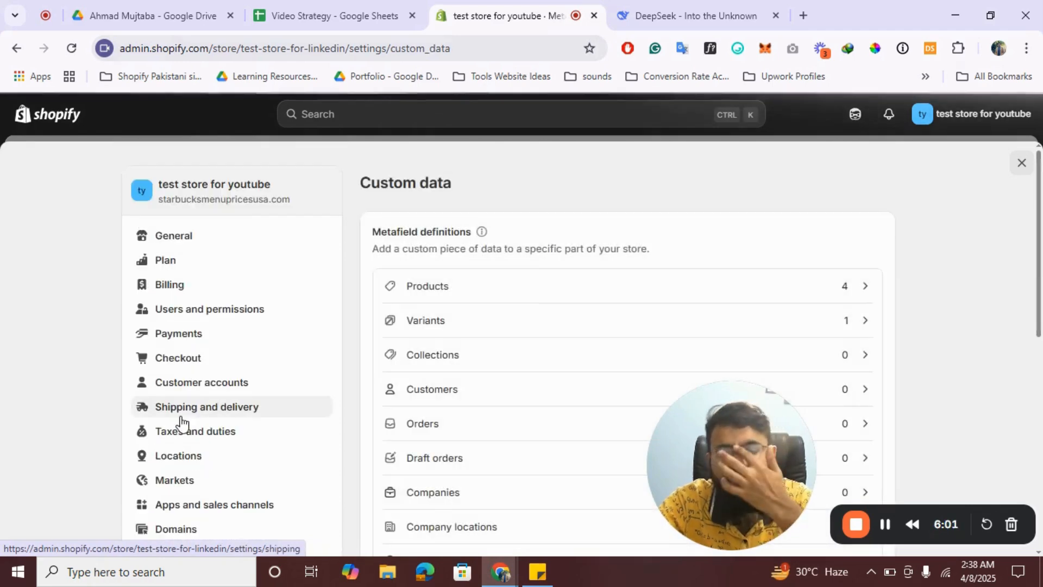
click(423, 291)
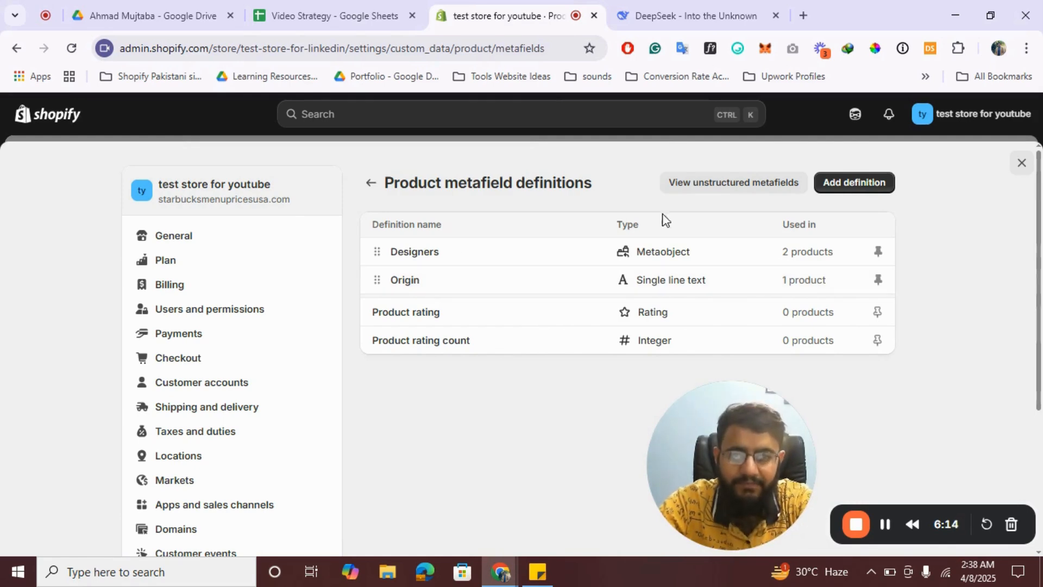
Start a new product metafield definition and name it QA1
click(855, 187)
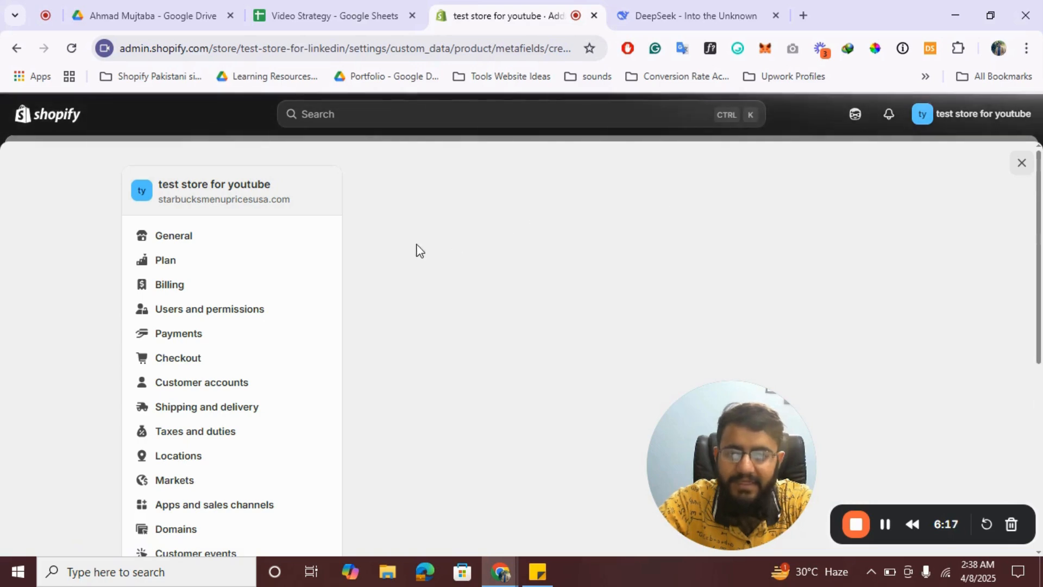
click(441, 260)
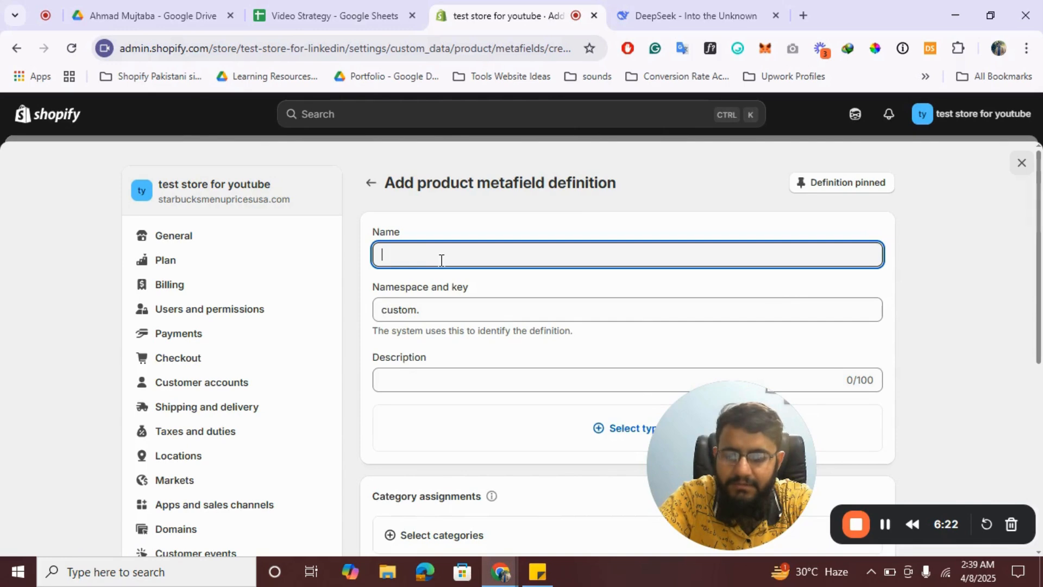
text(QA1)
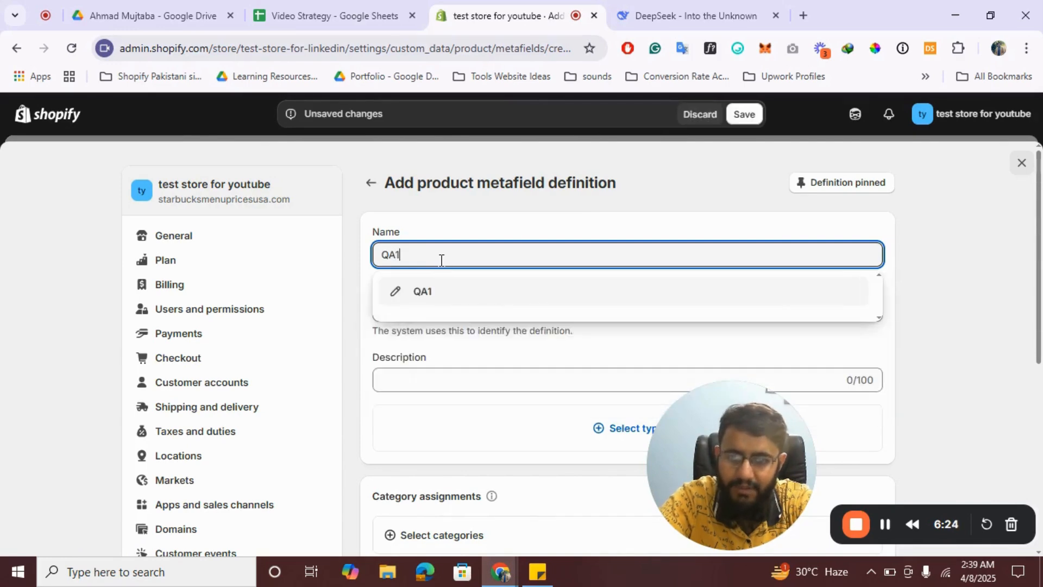
click(426, 294)
scroll(656, 294, down, 2)
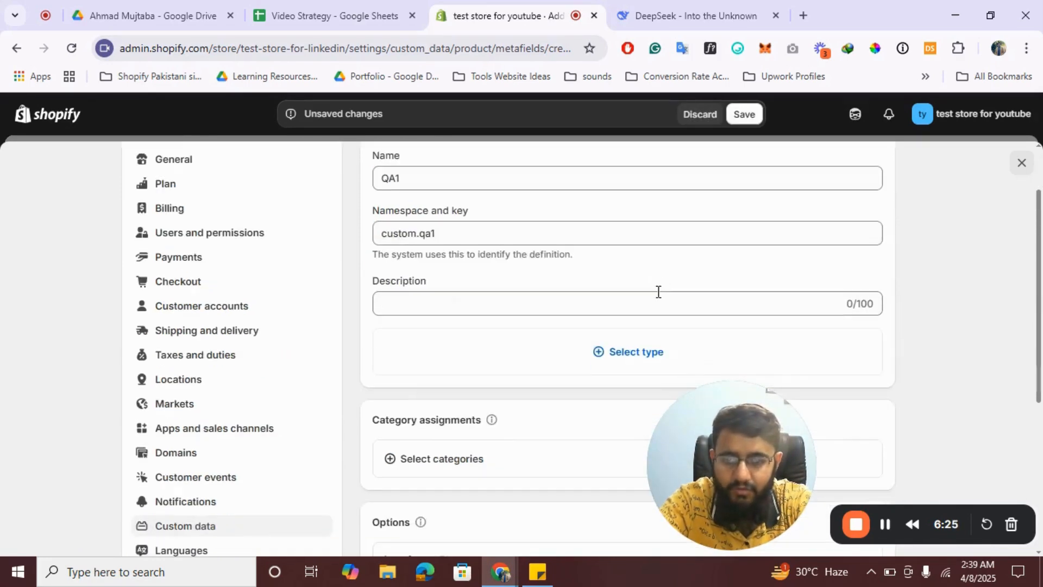
Set the QA1 definition's type to Metaobject
click(610, 348)
scroll(478, 438, down, 6)
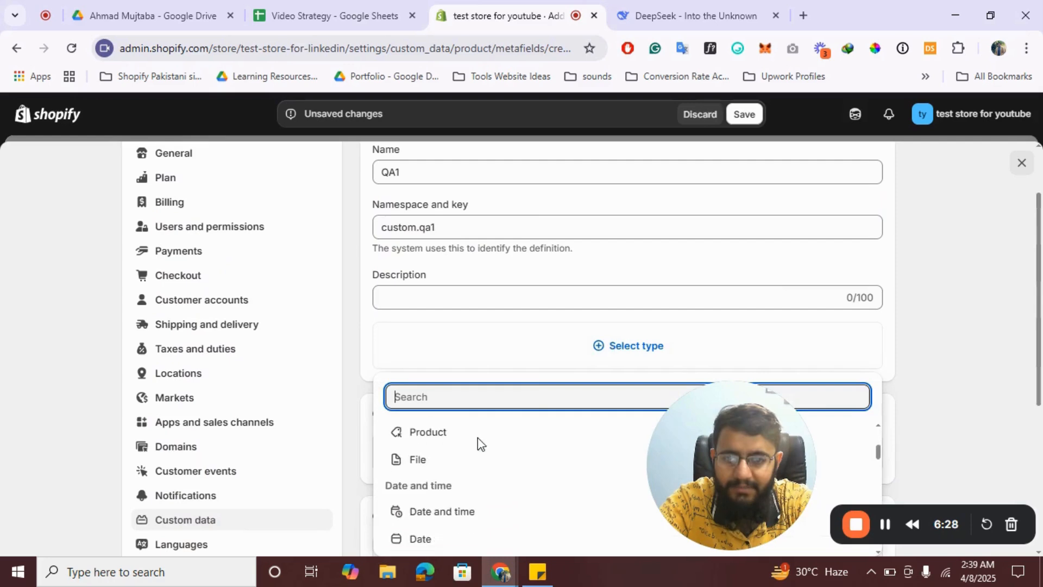
scroll(511, 466, down, 3)
scroll(510, 466, down, 5)
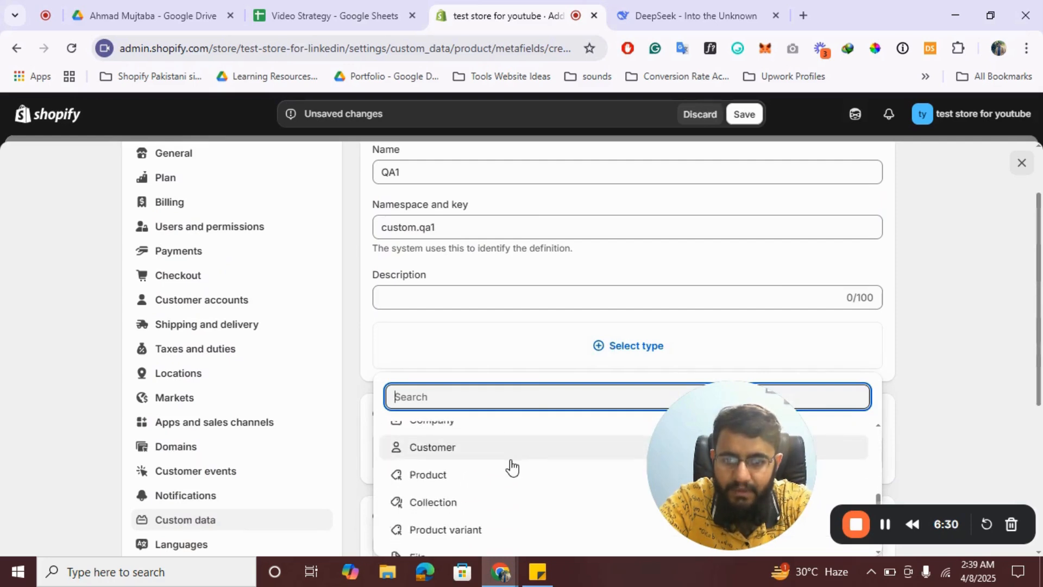
click(449, 455)
Make the QA1 definition reference the FAQ metaobject and save it
scroll(660, 337, down, 2)
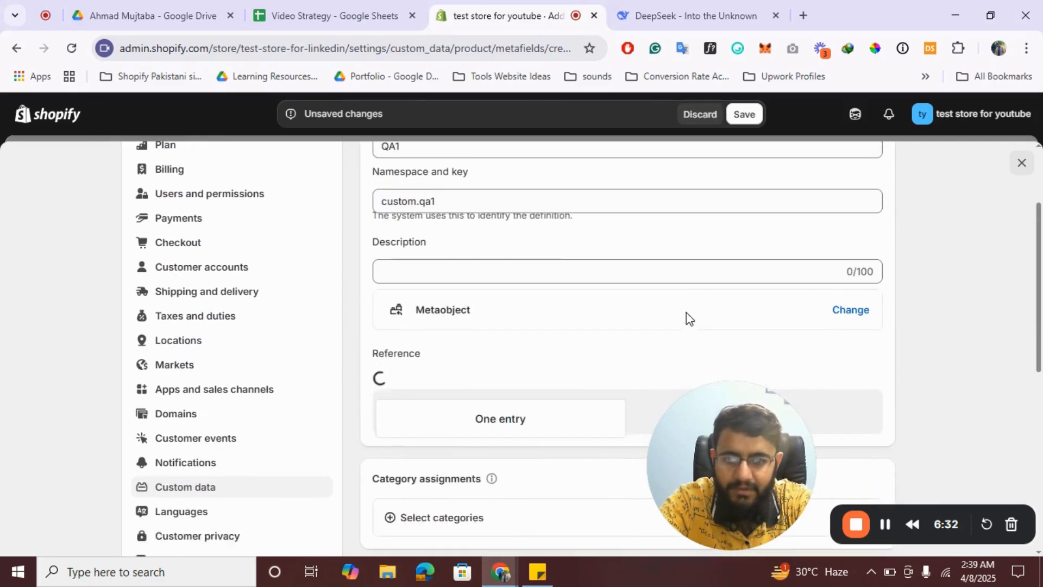
click(692, 363)
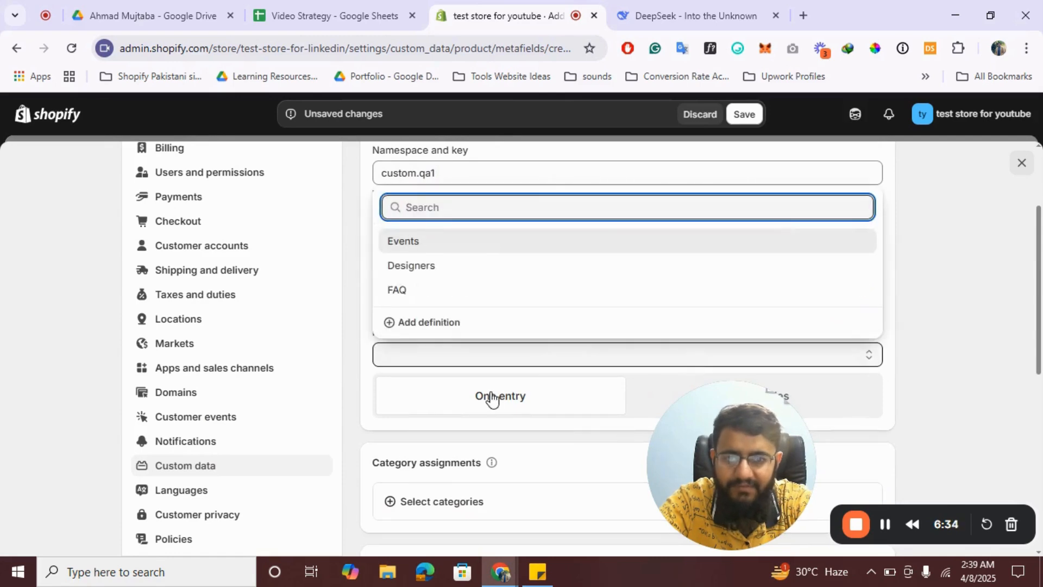
click(405, 293)
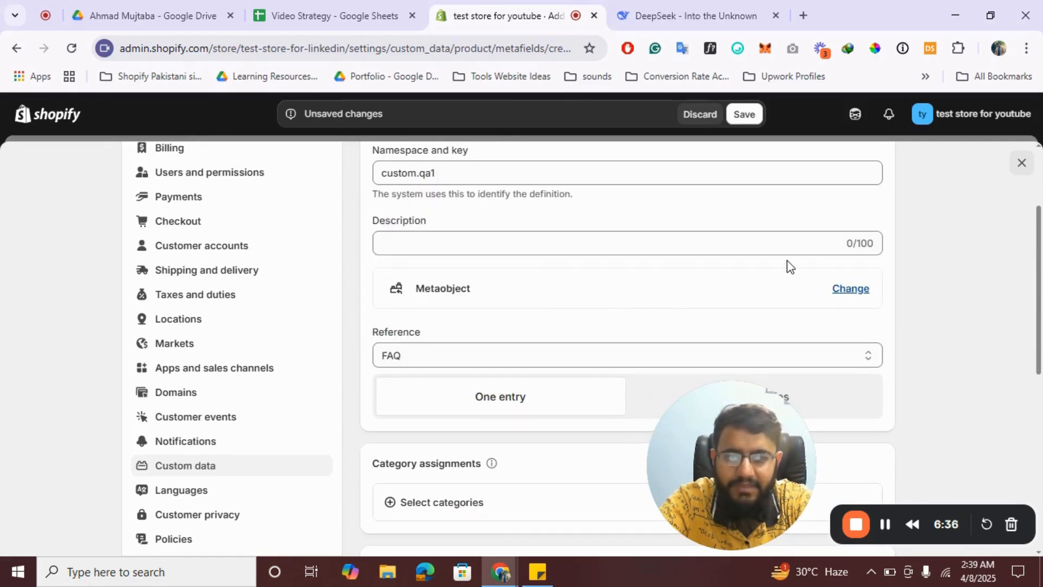
scroll(788, 266, up, 3)
click(737, 115)
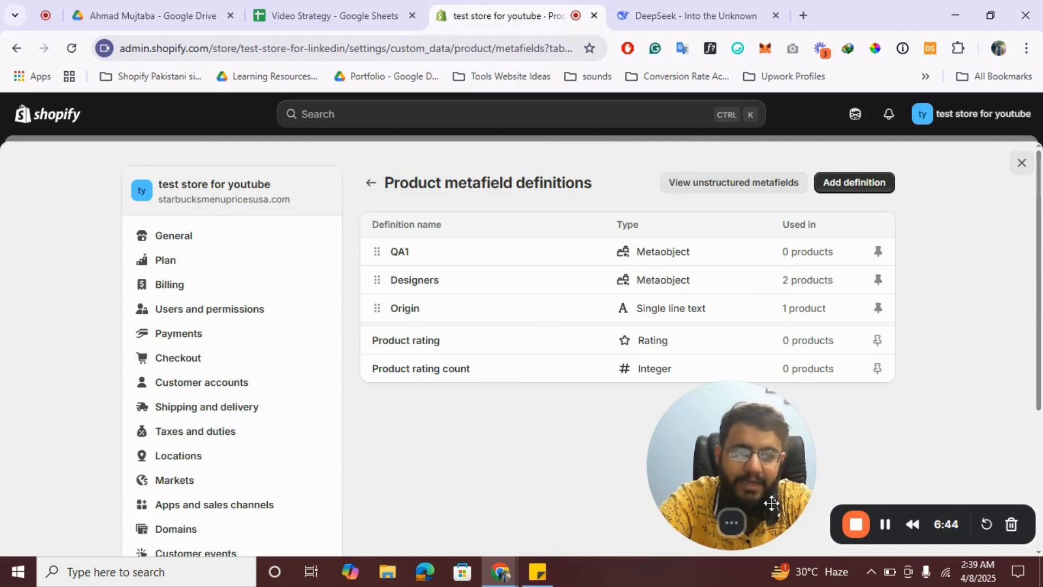
click(894, 530)
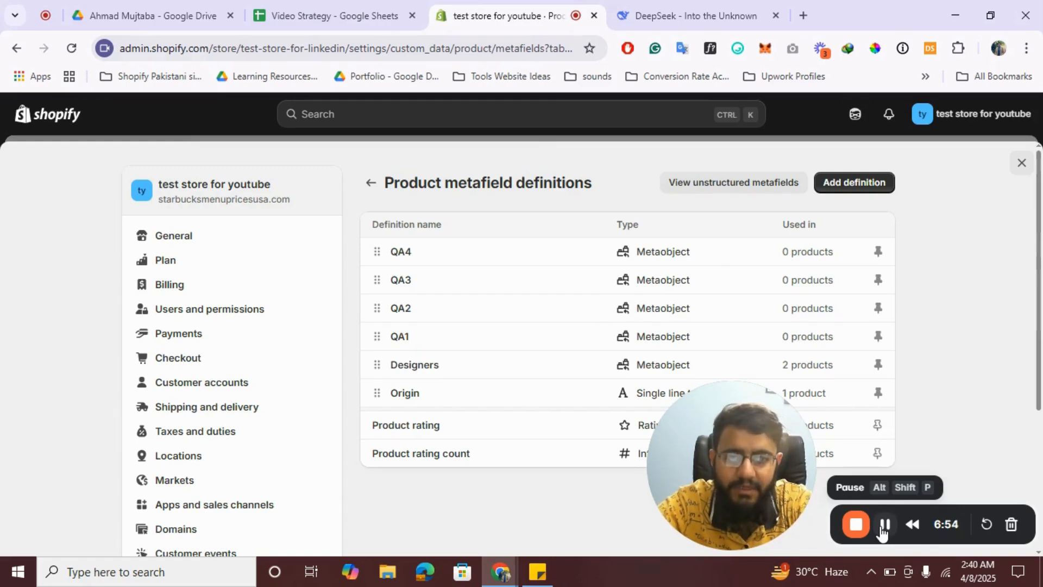
Leave the settings and open the product "Running T-shirt Men Summer Ice Silk Thin Top" at its metafields
click(1022, 165)
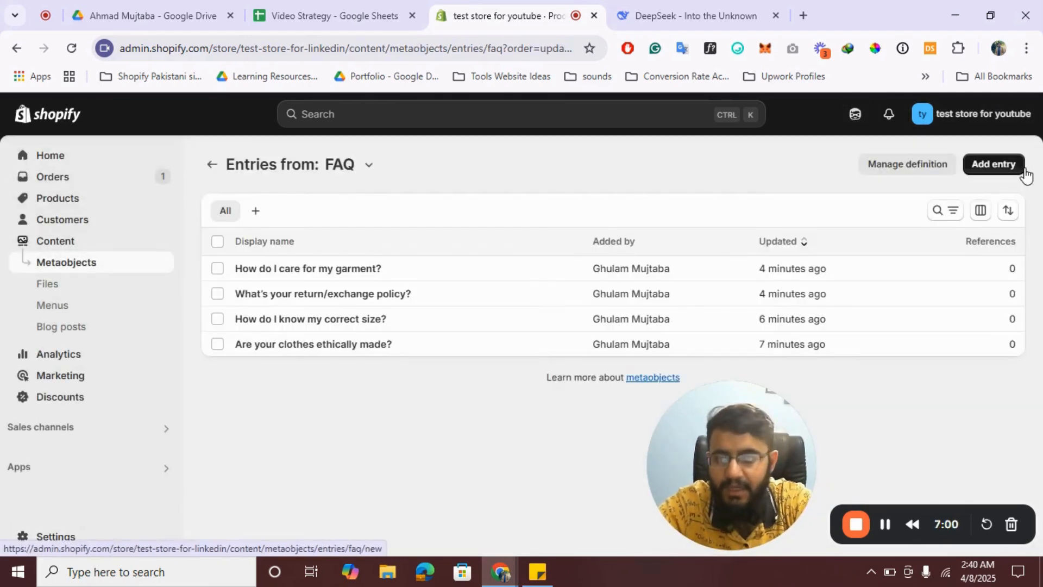
click(75, 207)
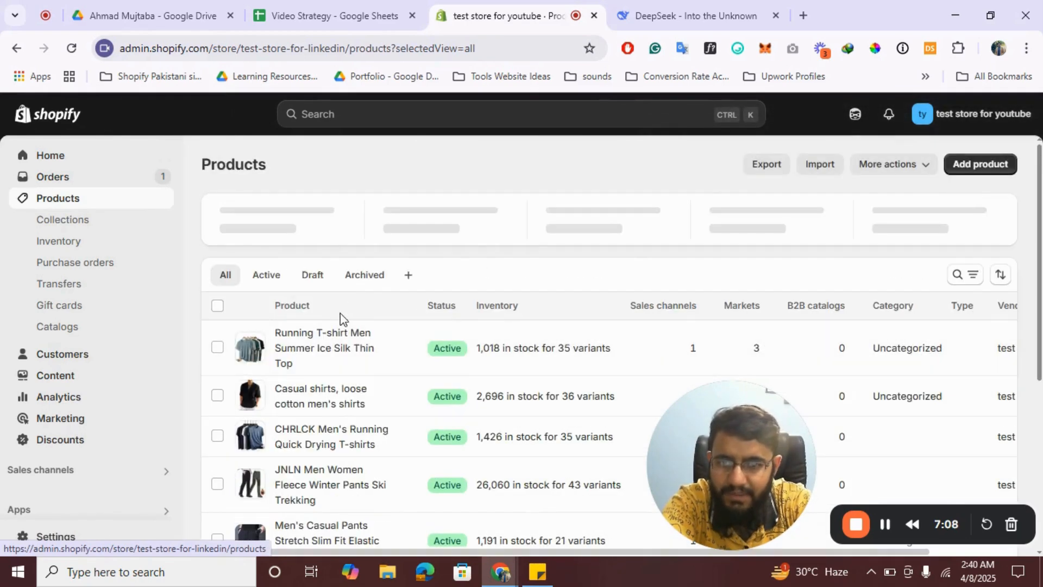
click(319, 353)
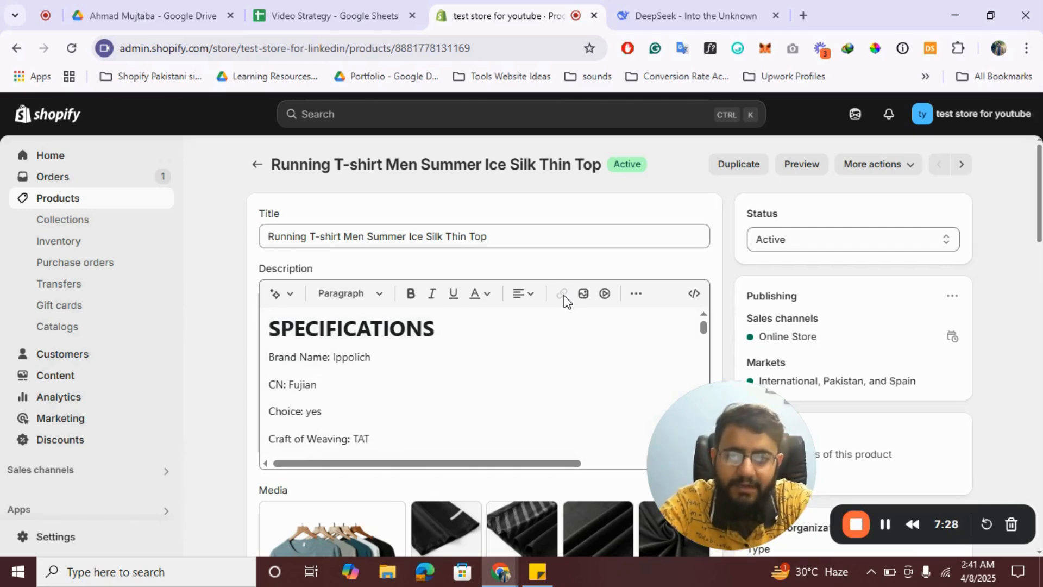
scroll(563, 295, down, 10)
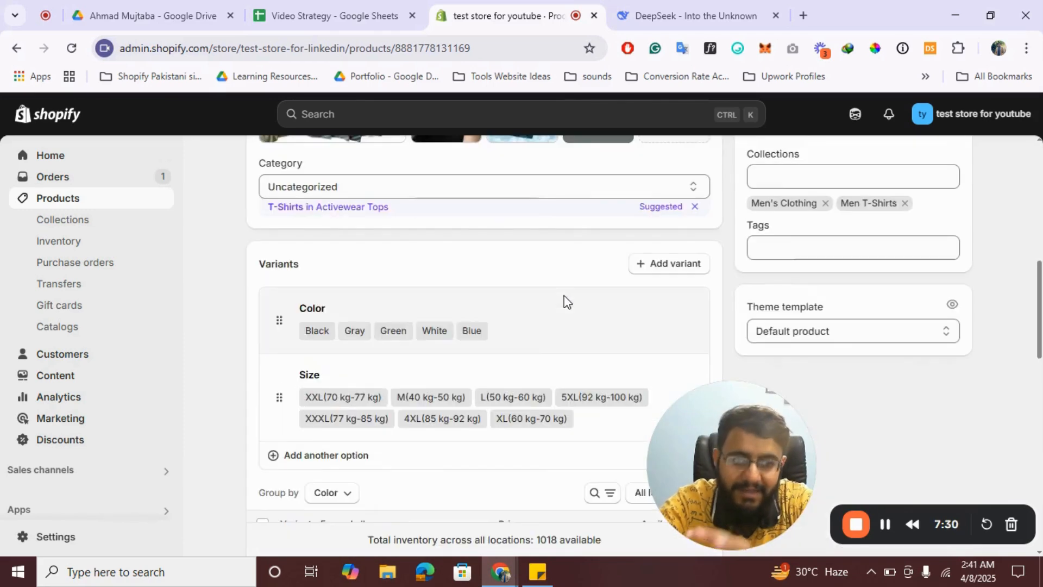
scroll(563, 295, down, 6)
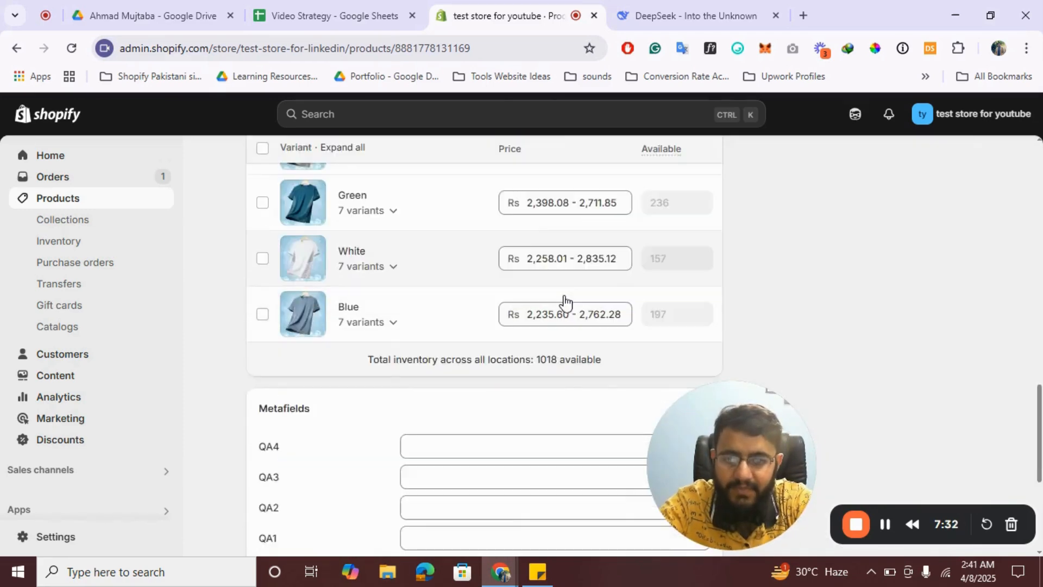
scroll(565, 303, down, 3)
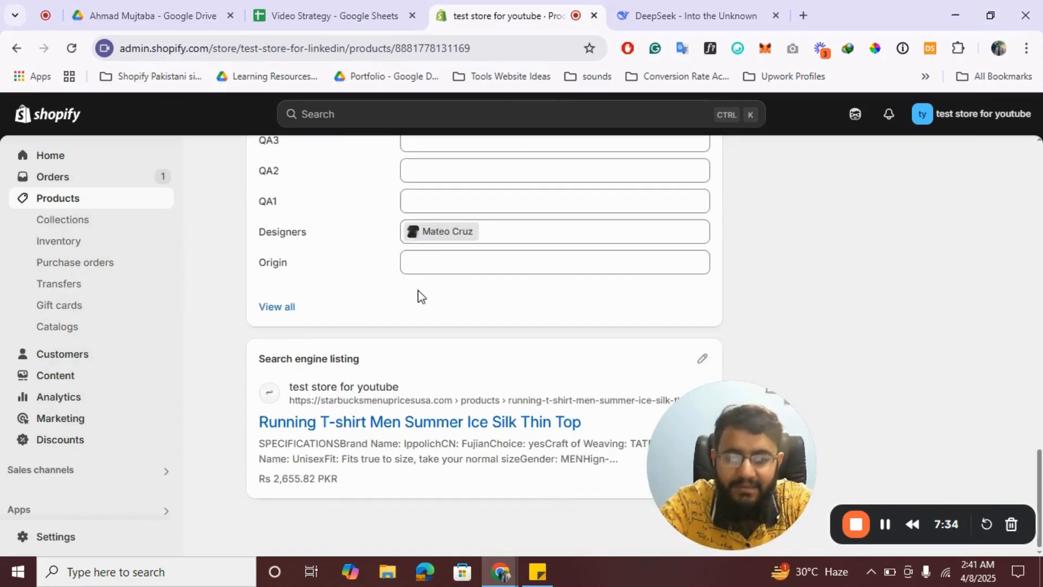
Assign the FAQ entry "How do I care for my garment?" to the product's QA1 metafield
scroll(418, 296, up, 3)
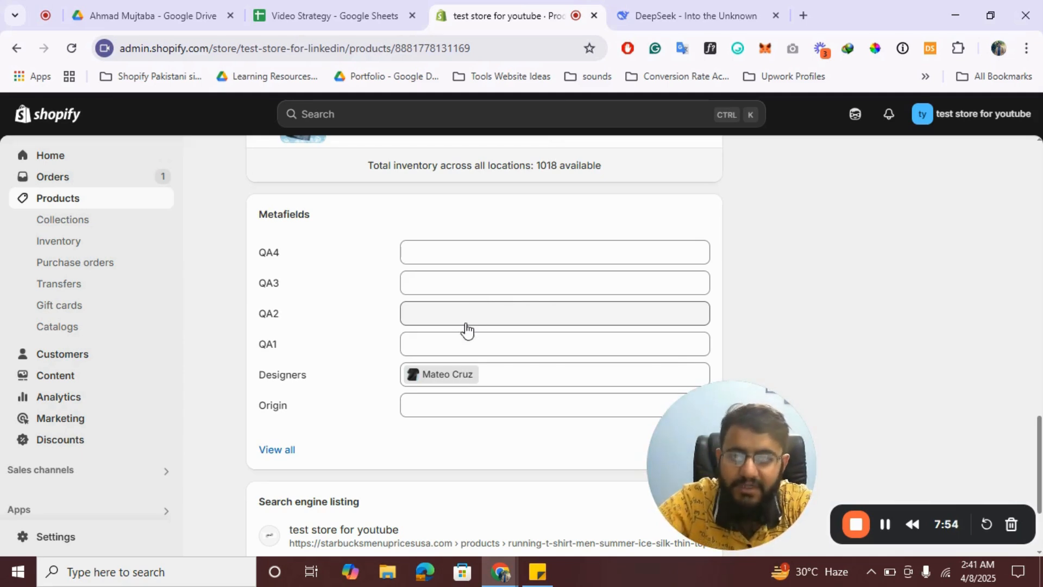
click(441, 343)
click(448, 348)
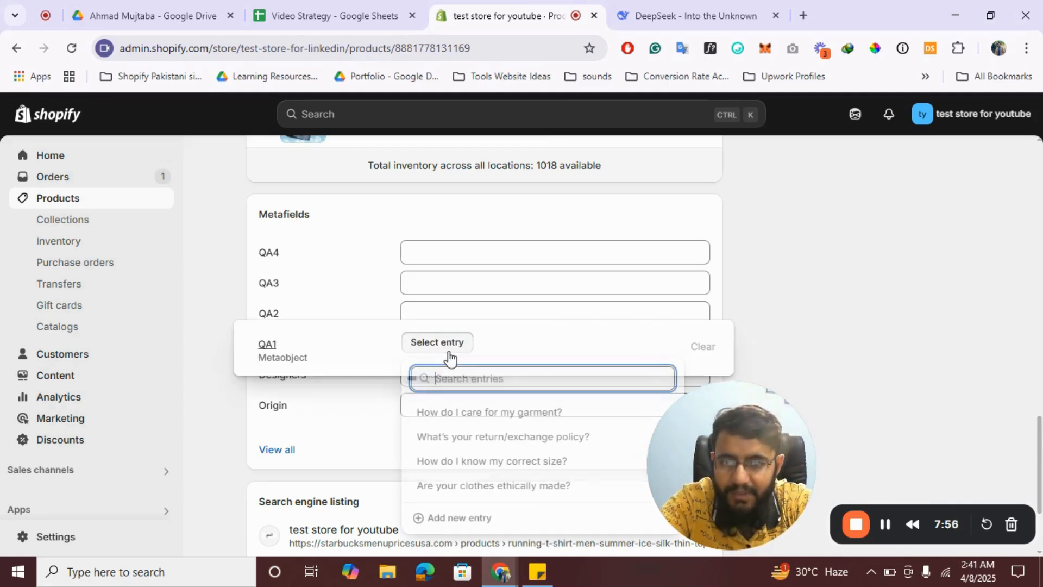
click(566, 405)
click(781, 337)
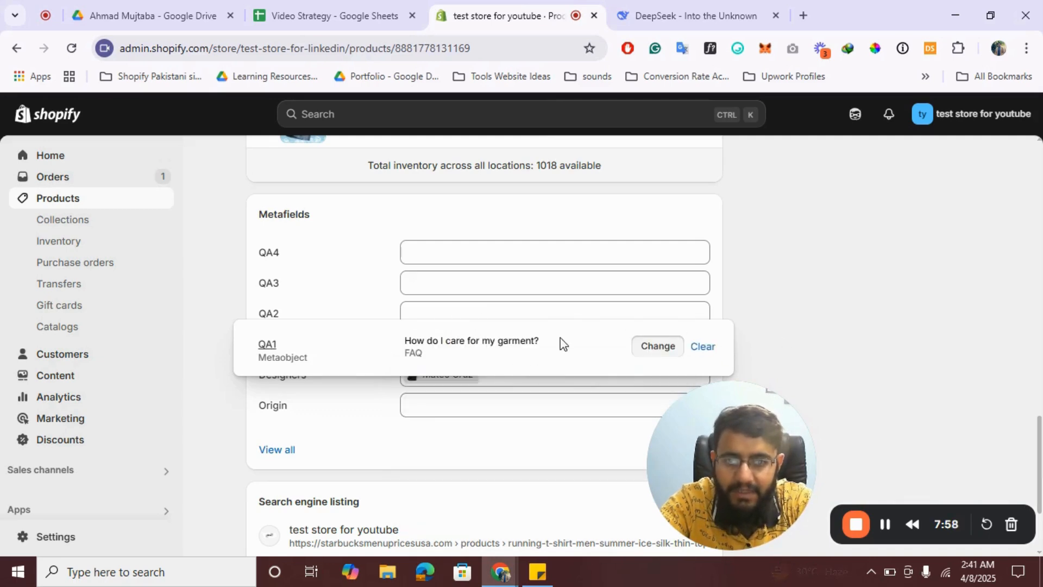
Assign the FAQ entry "What's your return/exchange policy?" to the QA2 metafield and save the product
click(449, 321)
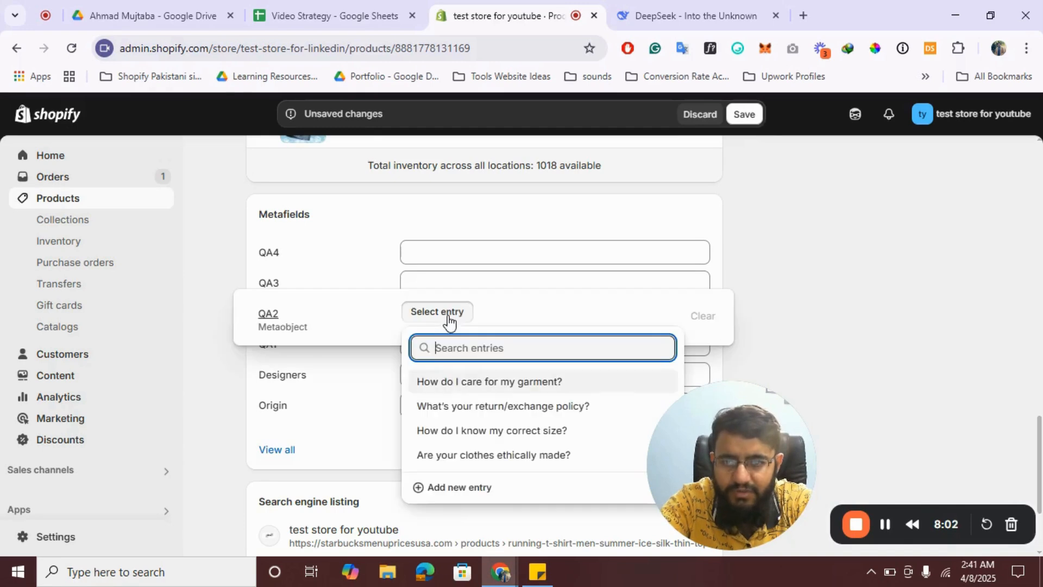
click(491, 414)
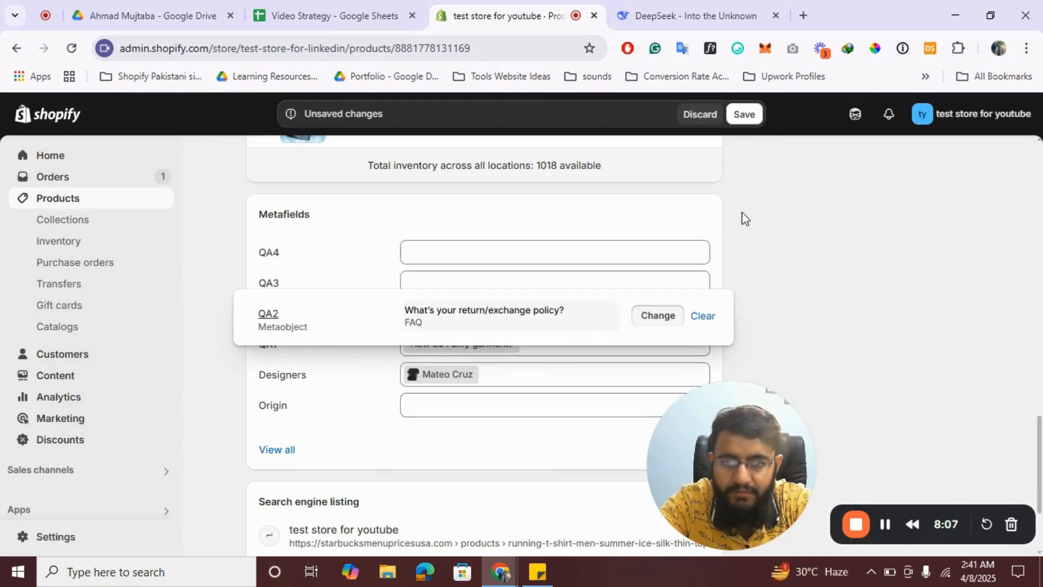
click(747, 117)
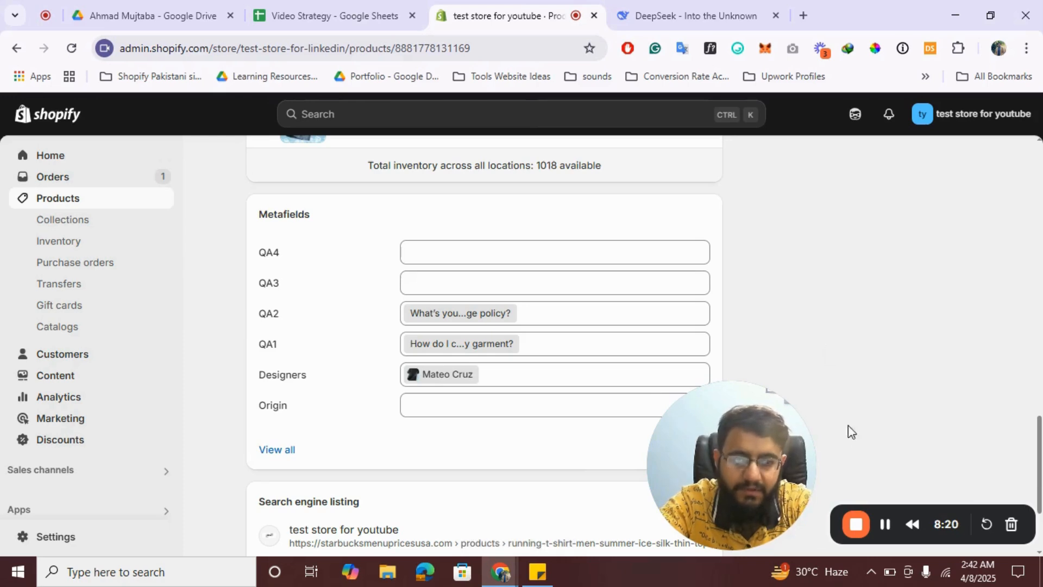
In the theme editor, go from the home page's featured collection to the "Running T-shirt Men Summer Ice Silk Thin Top" product page
click(884, 524)
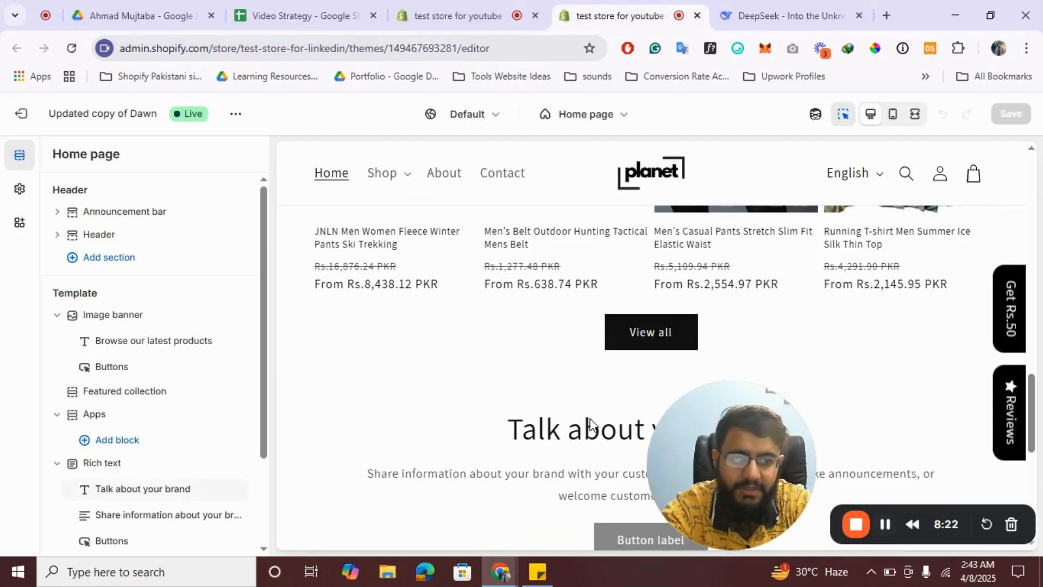
scroll(531, 299, up, 1)
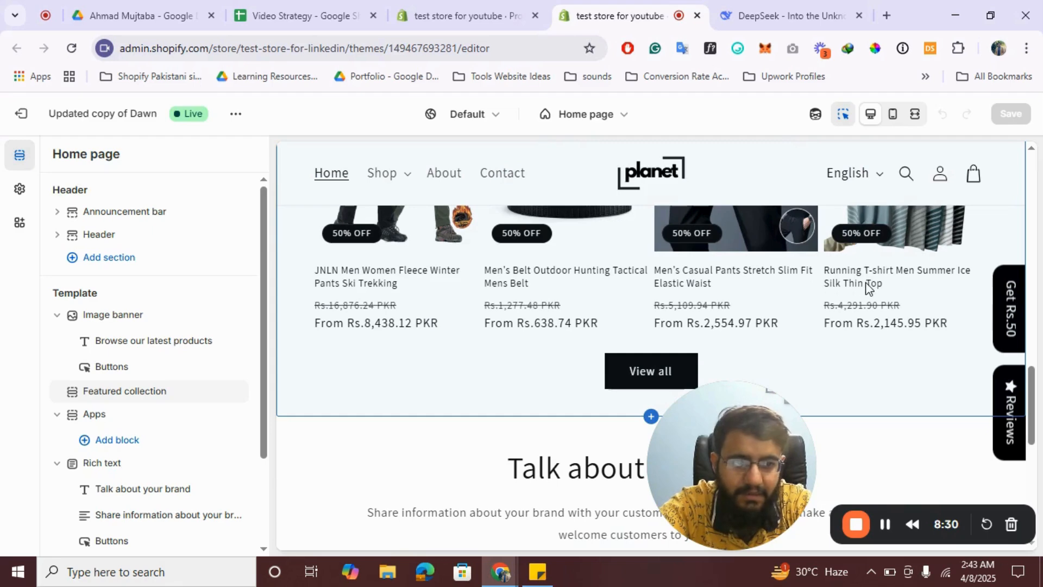
scroll(913, 285, up, 1)
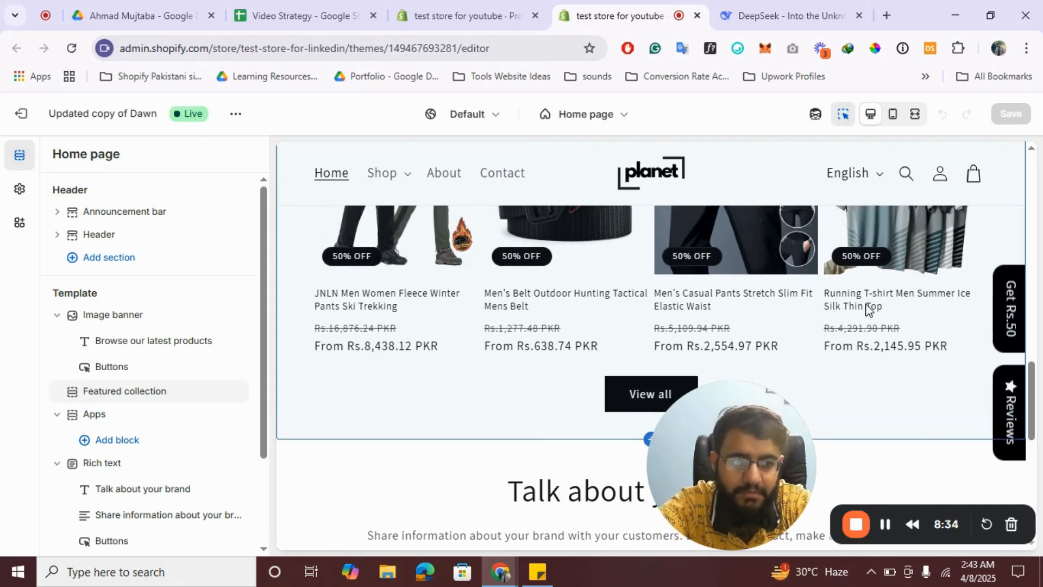
click(848, 305)
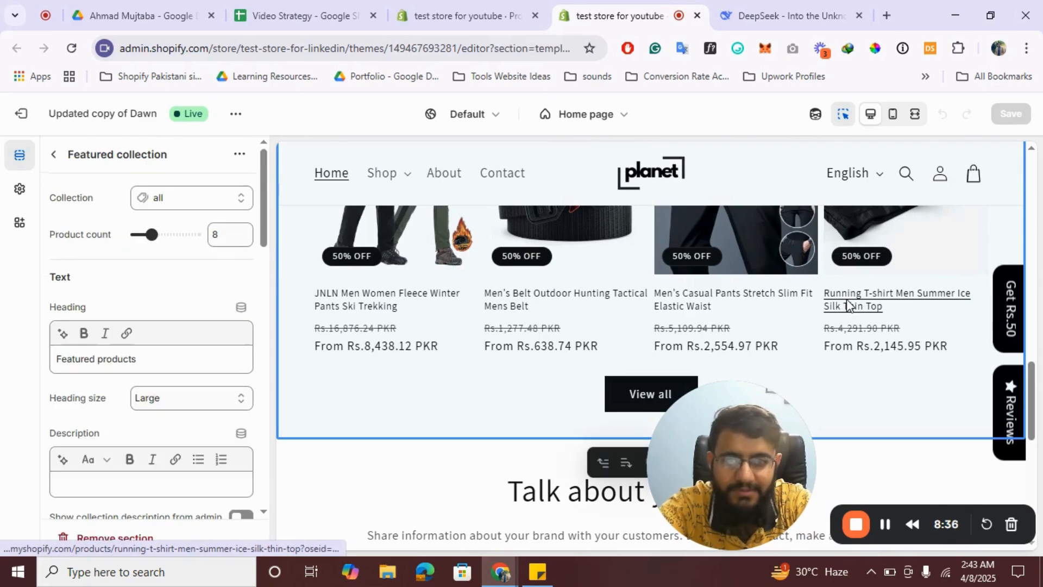
click(849, 305)
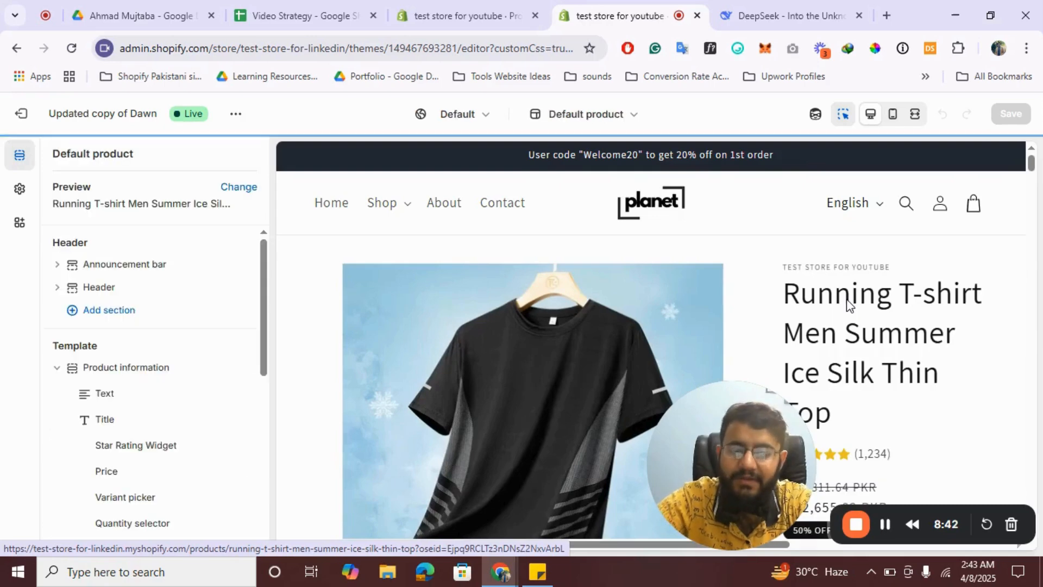
Add a Collapsible content section at the end of the Default product template, below the Image with text section
scroll(542, 364, down, 10)
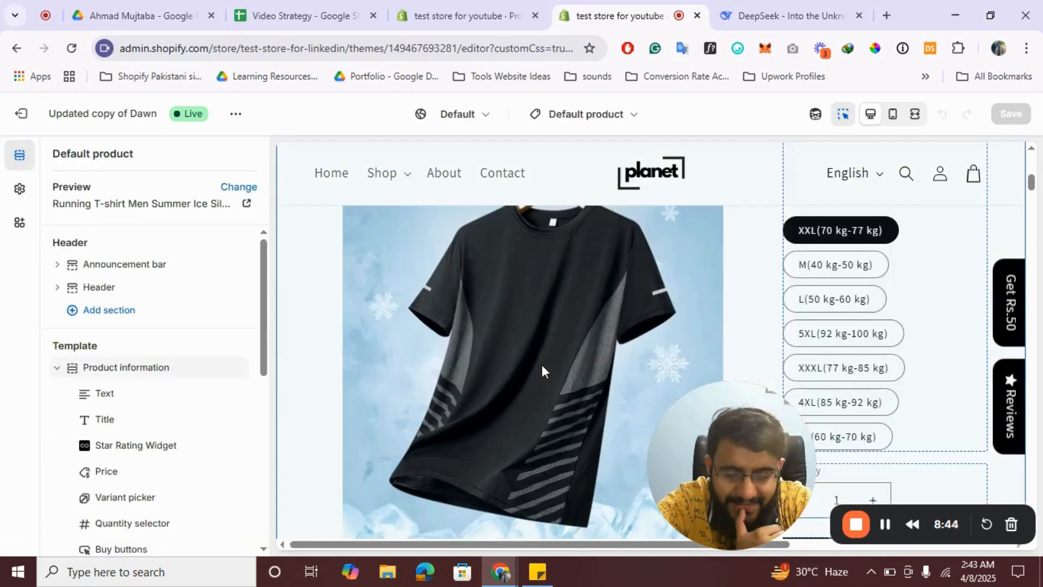
scroll(542, 370, down, 5)
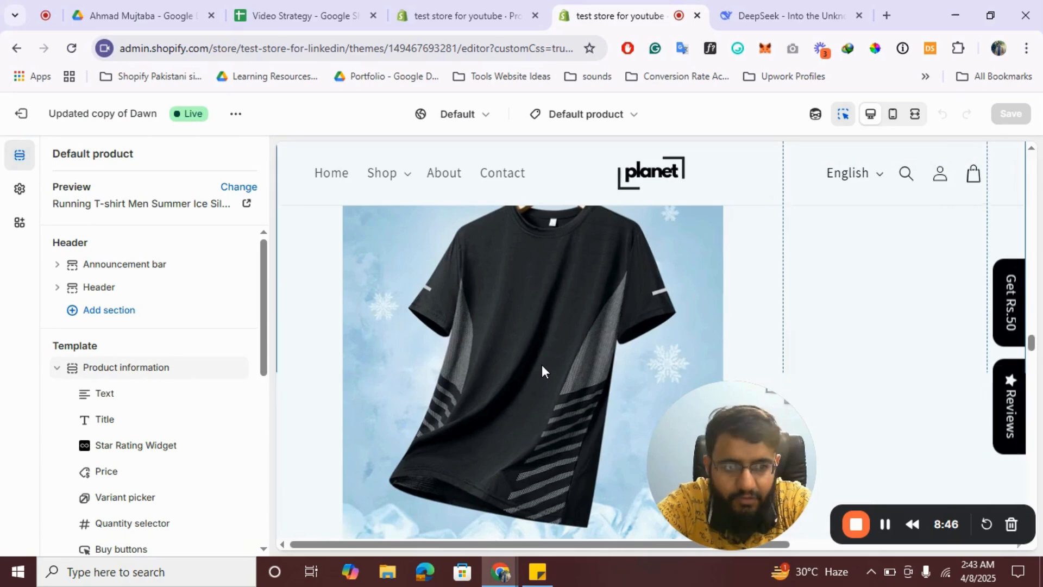
scroll(542, 366, down, 4)
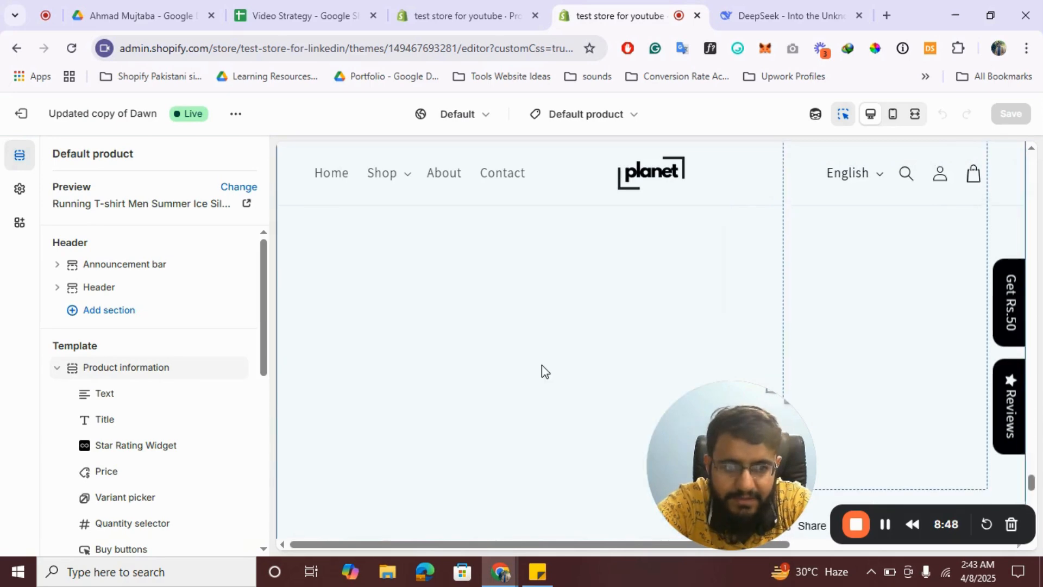
scroll(543, 371, down, 5)
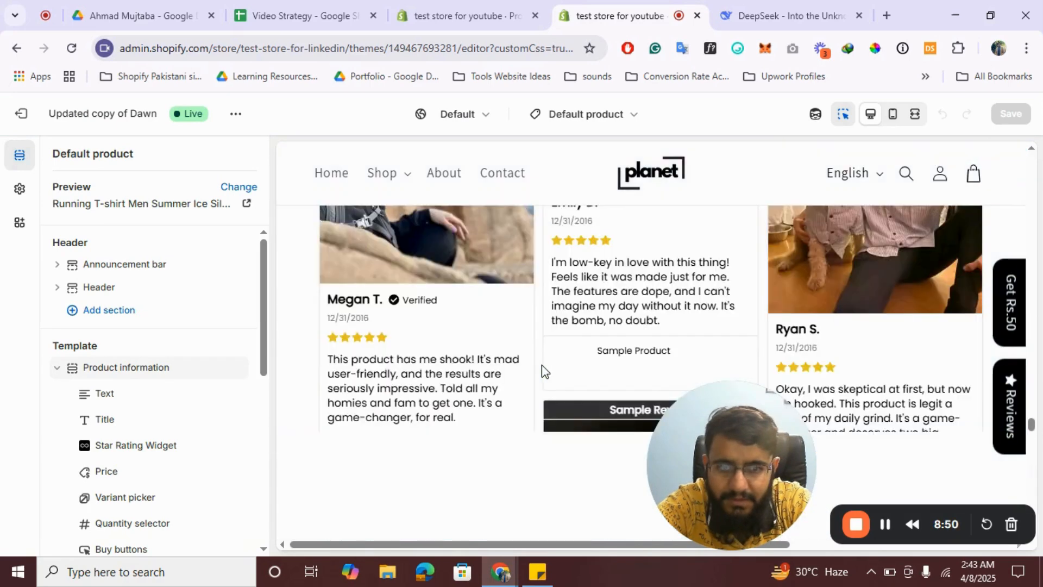
scroll(543, 371, down, 4)
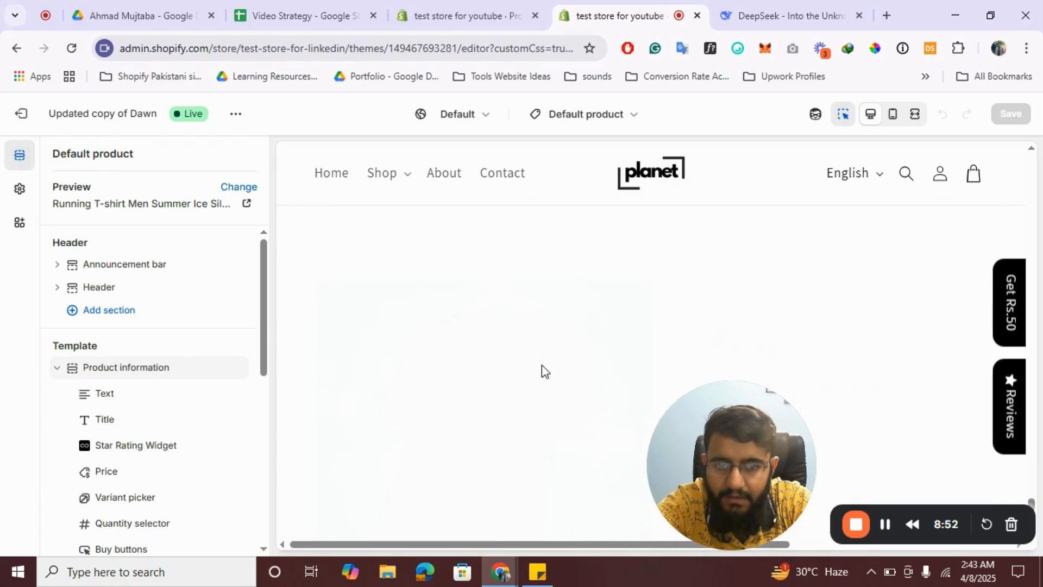
scroll(42, 374, down, 5)
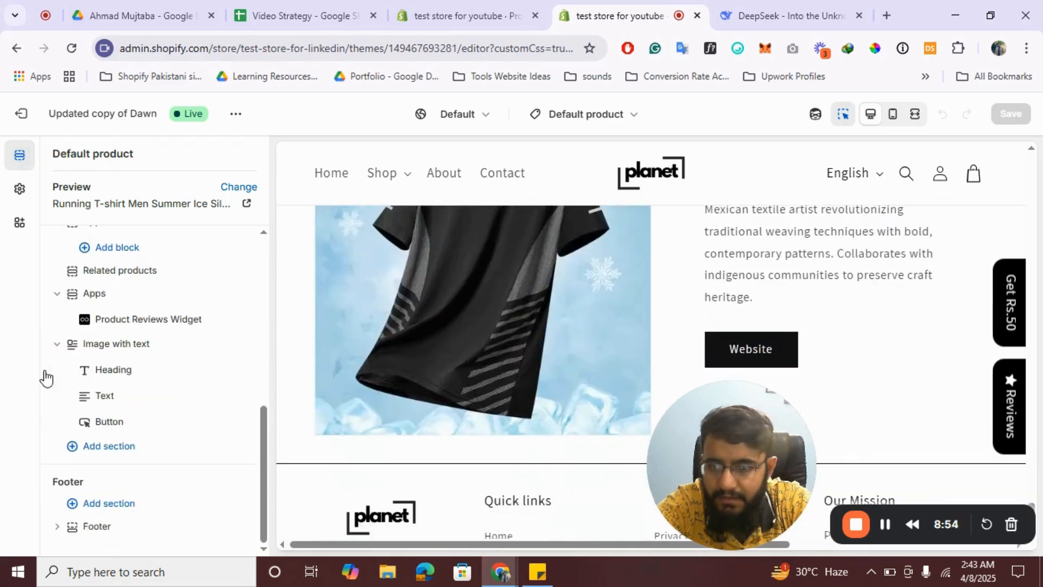
click(117, 449)
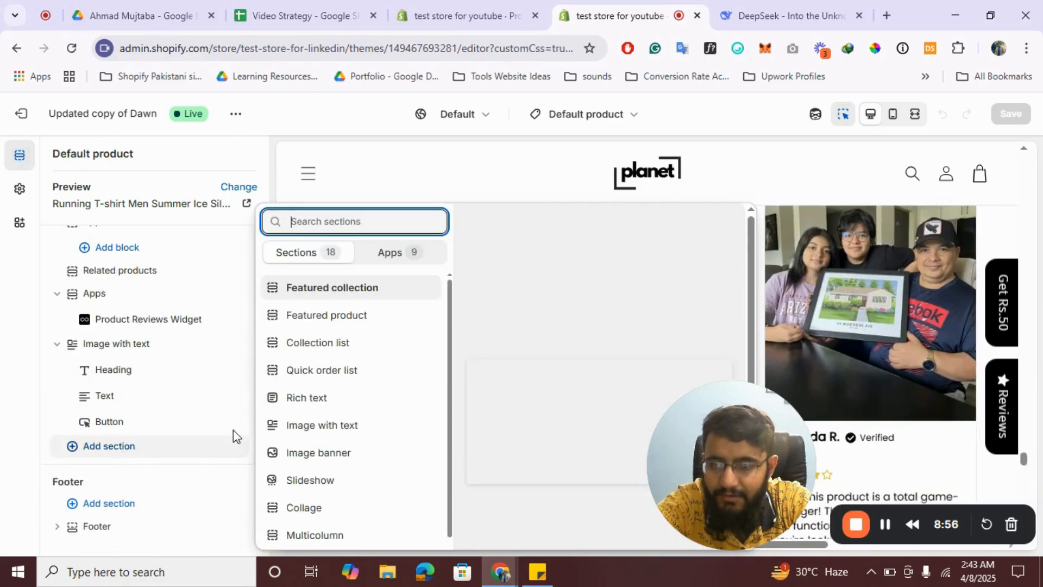
scroll(414, 475, down, 3)
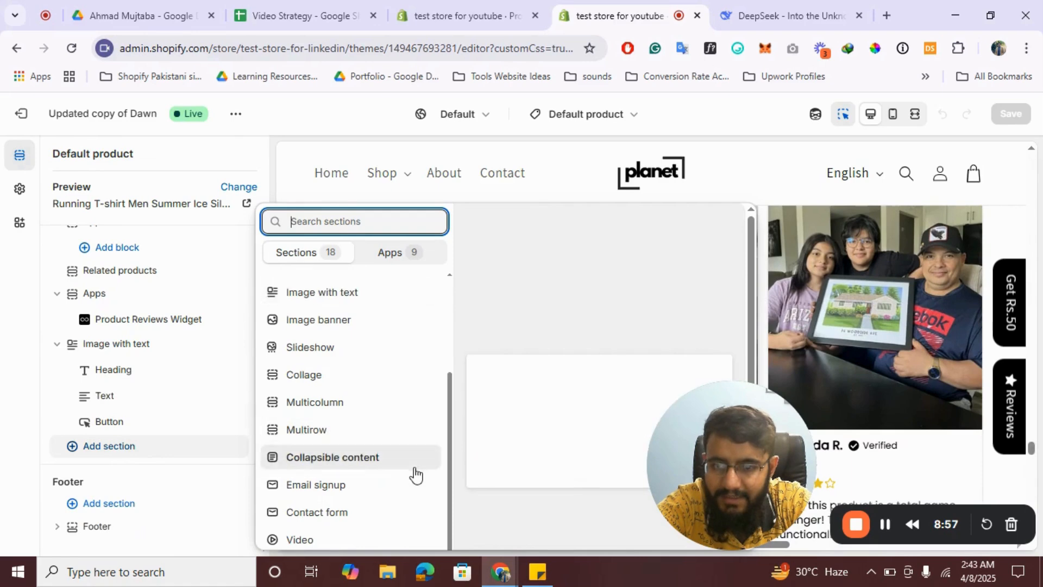
click(332, 468)
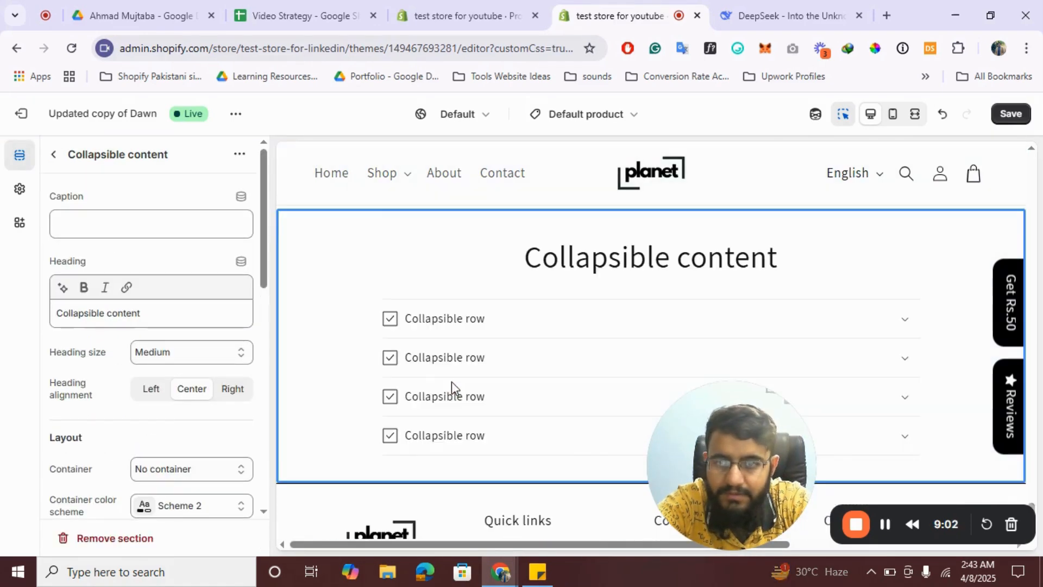
Set the Collapsible content section's heading to "FAQs" and align it left
click(127, 289)
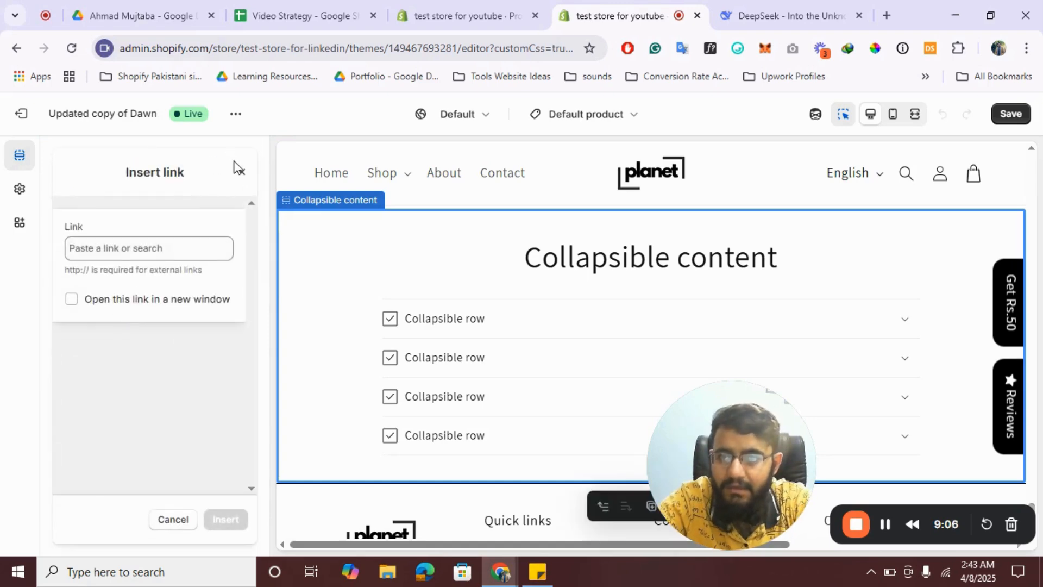
click(242, 175)
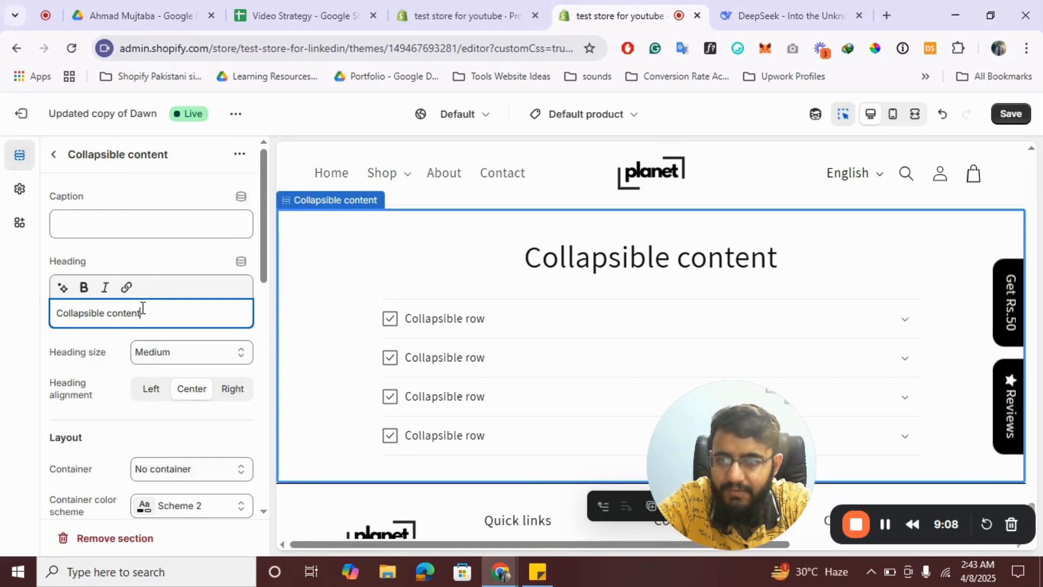
triple_click(142, 308)
text(FA)
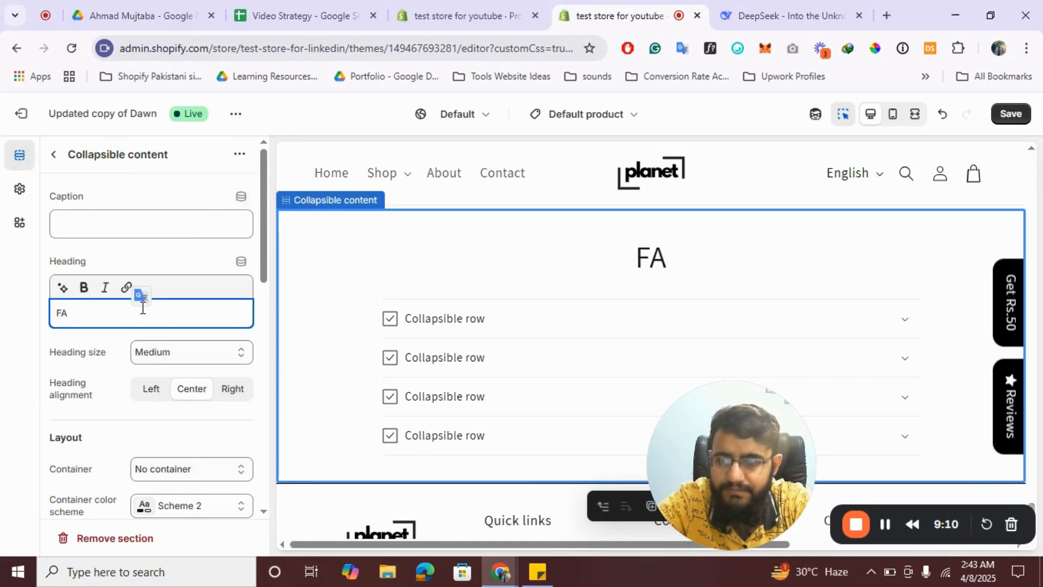
text(Qs)
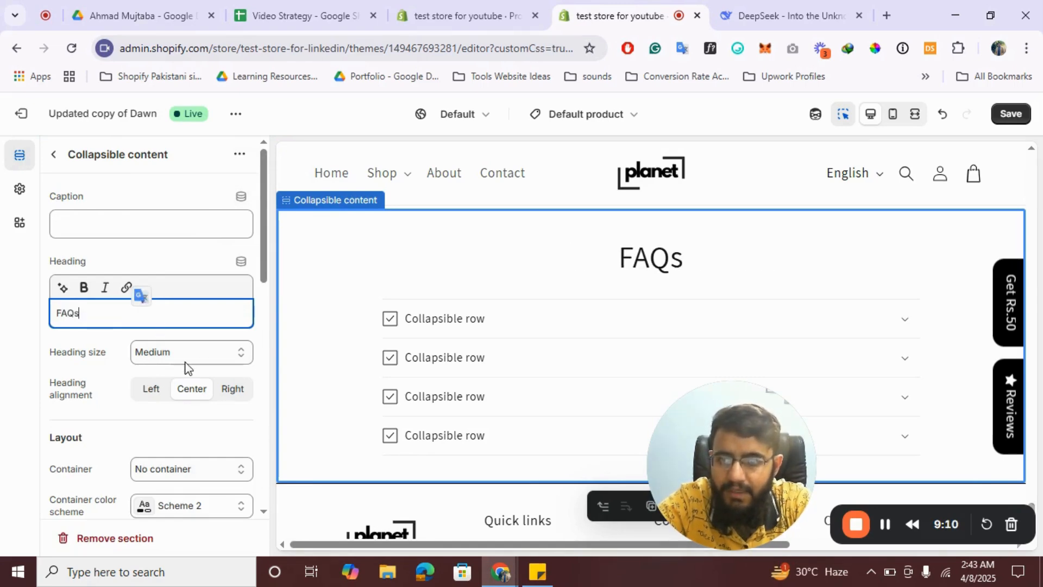
click(154, 394)
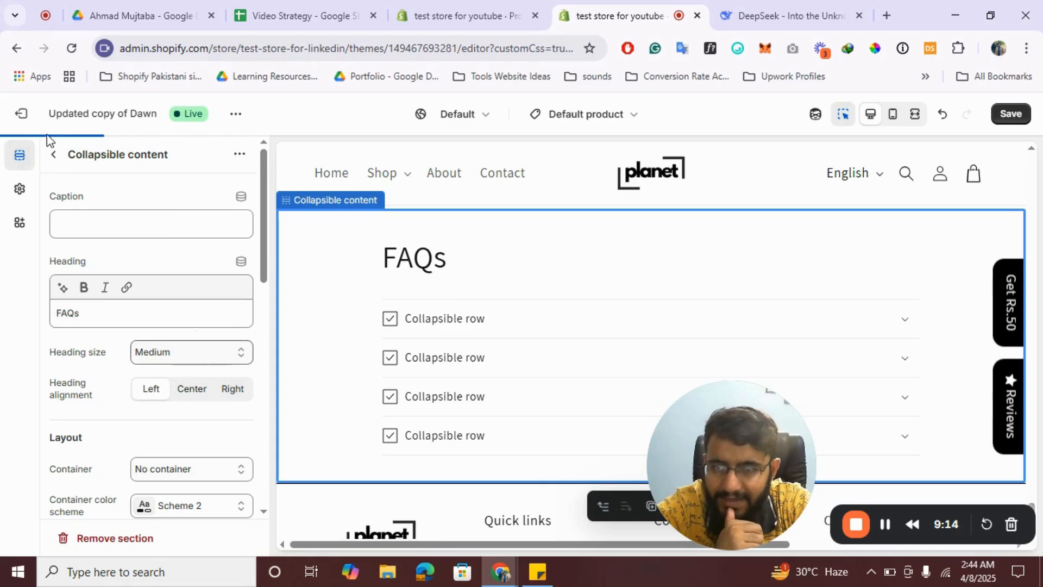
Delete two of the four collapsible rows from the FAQs section
click(54, 157)
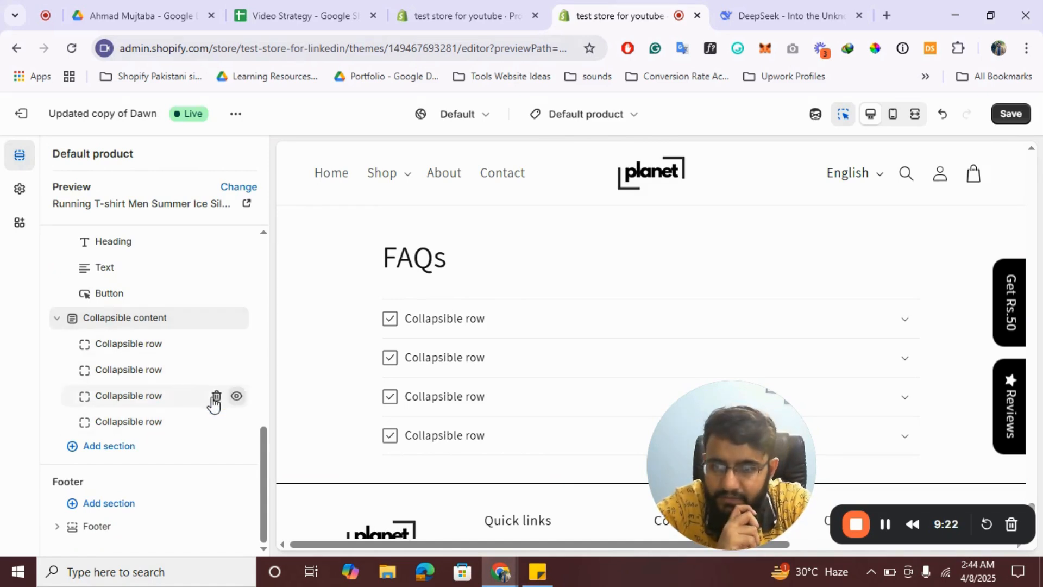
click(216, 395)
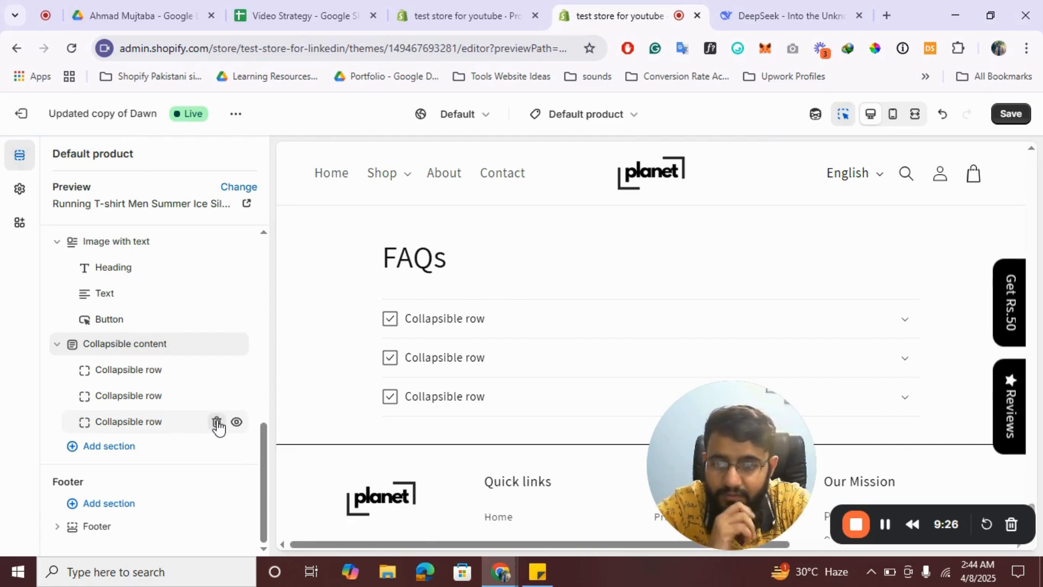
click(216, 422)
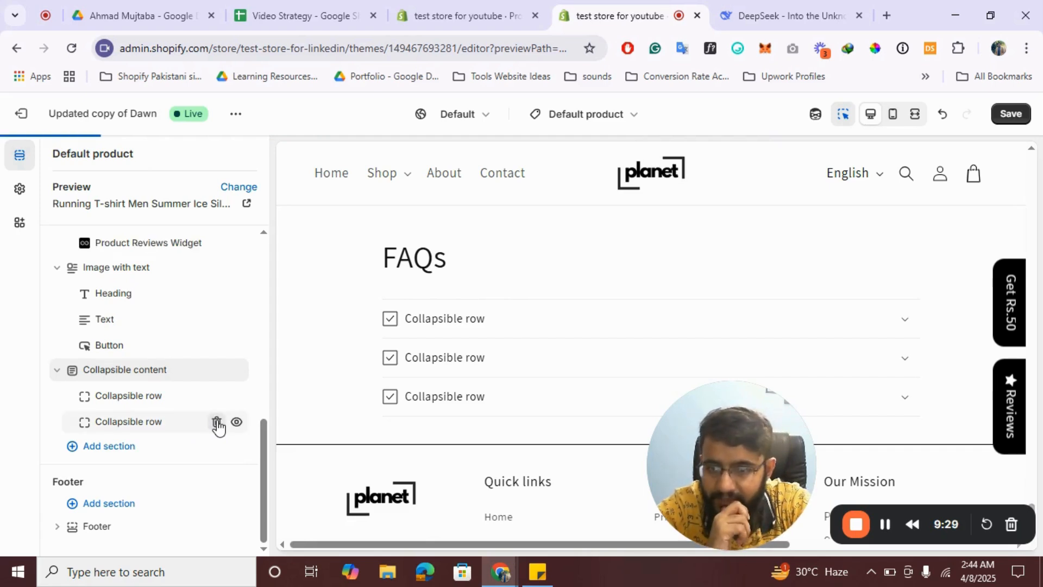
Connect the first collapsible row to the product's QA1 metafield as its dynamic source and check its answer in the preview
click(128, 397)
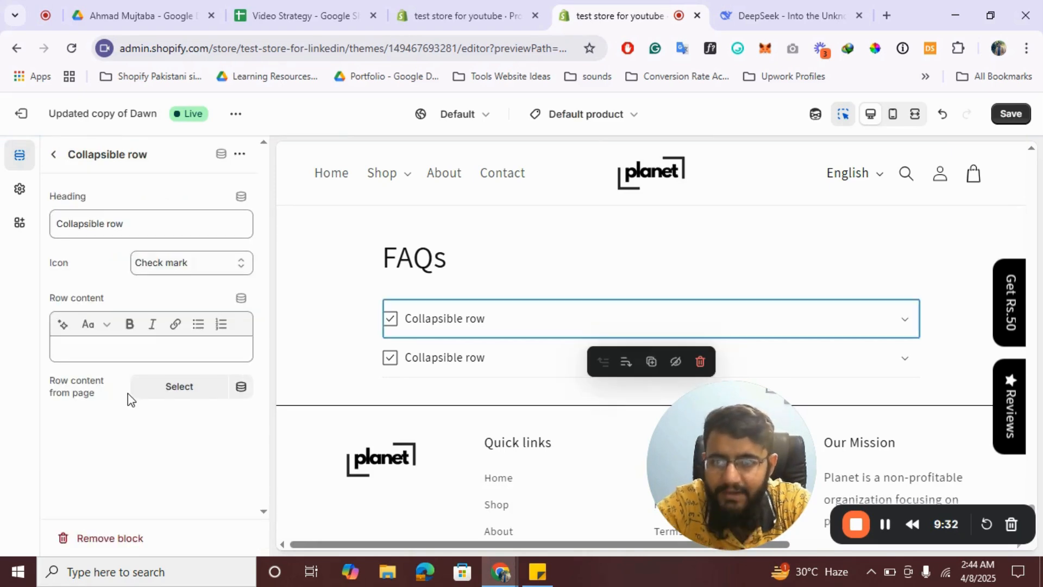
click(194, 263)
click(193, 269)
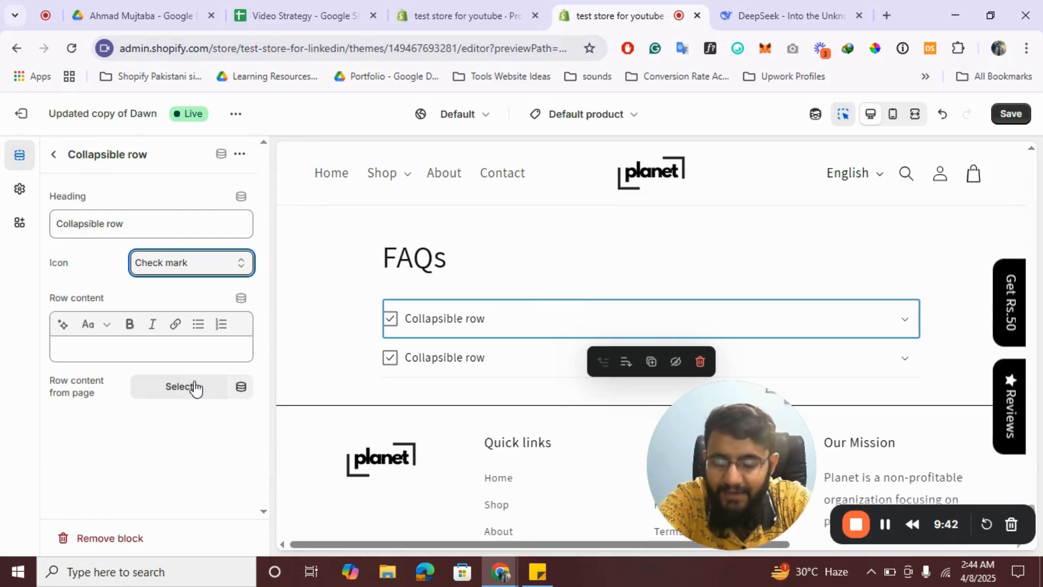
click(221, 154)
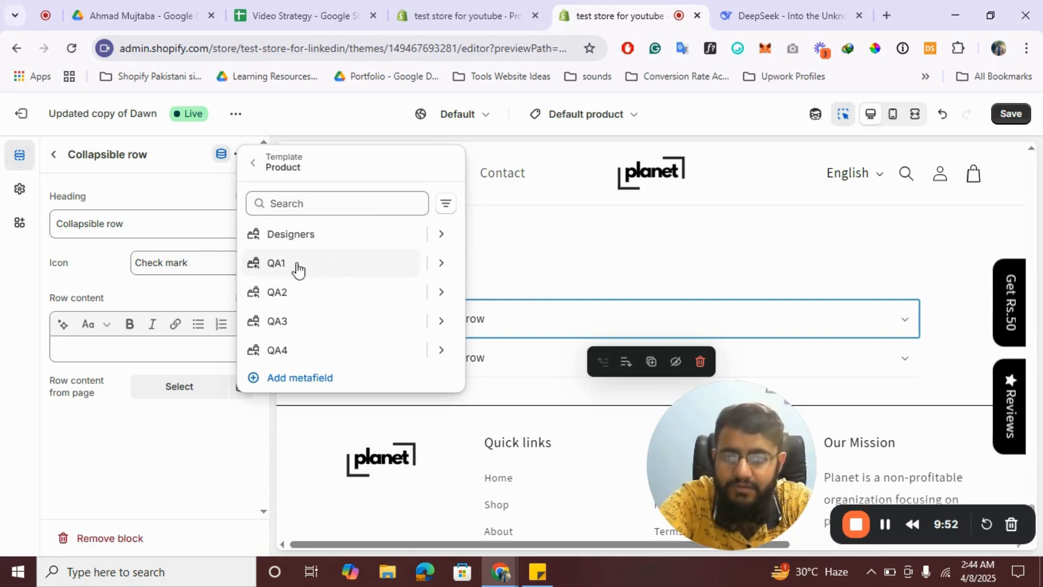
click(297, 268)
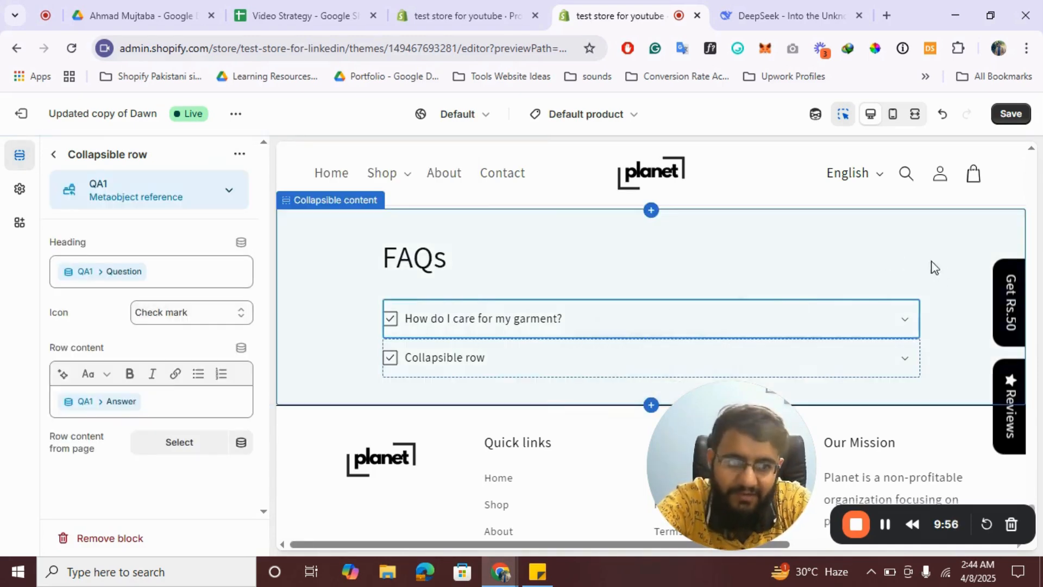
click(907, 330)
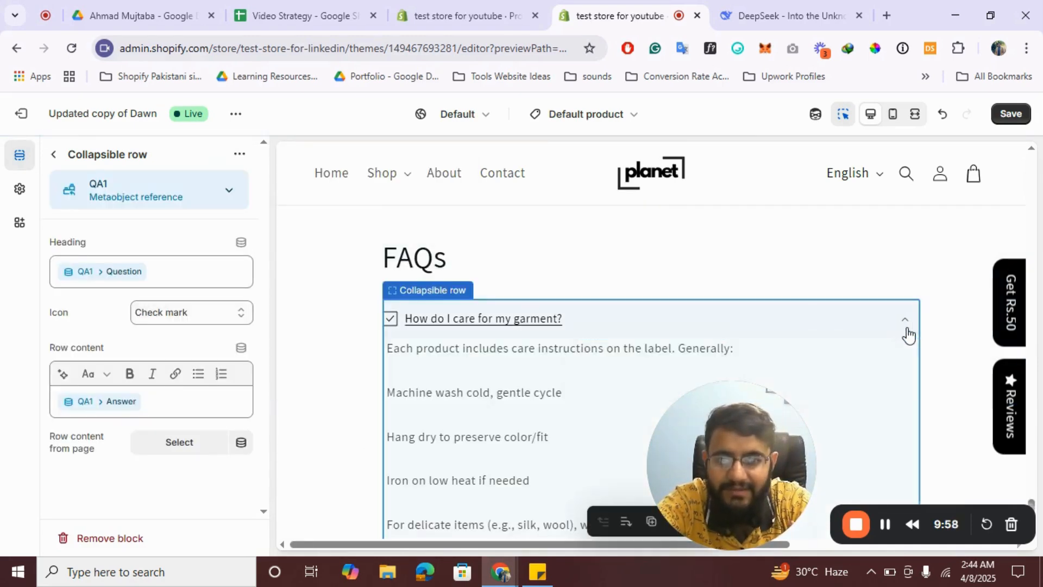
click(906, 333)
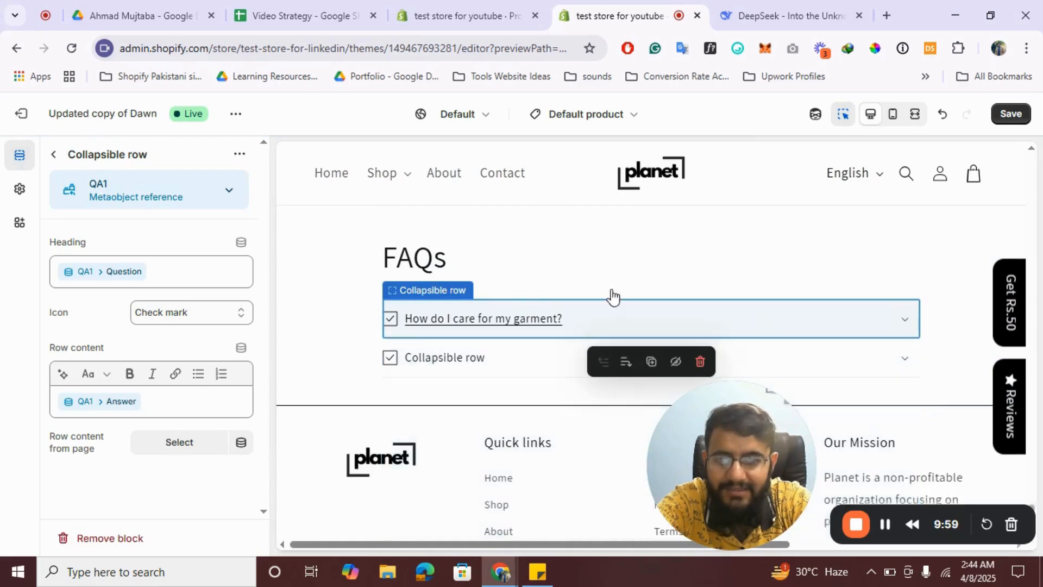
Connect the second collapsible row to the product's QA3 metafield as its dynamic source
click(57, 155)
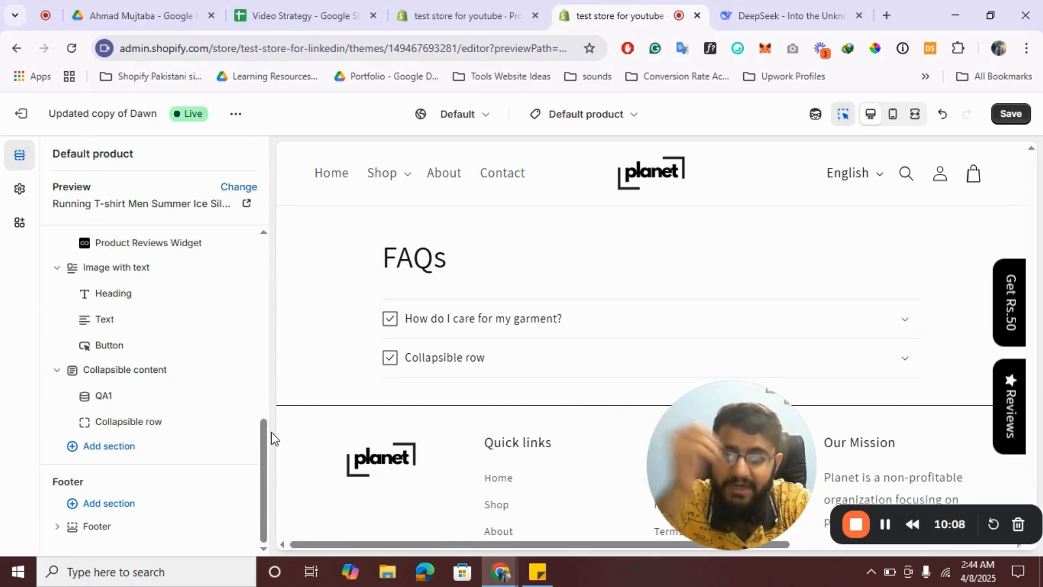
click(127, 421)
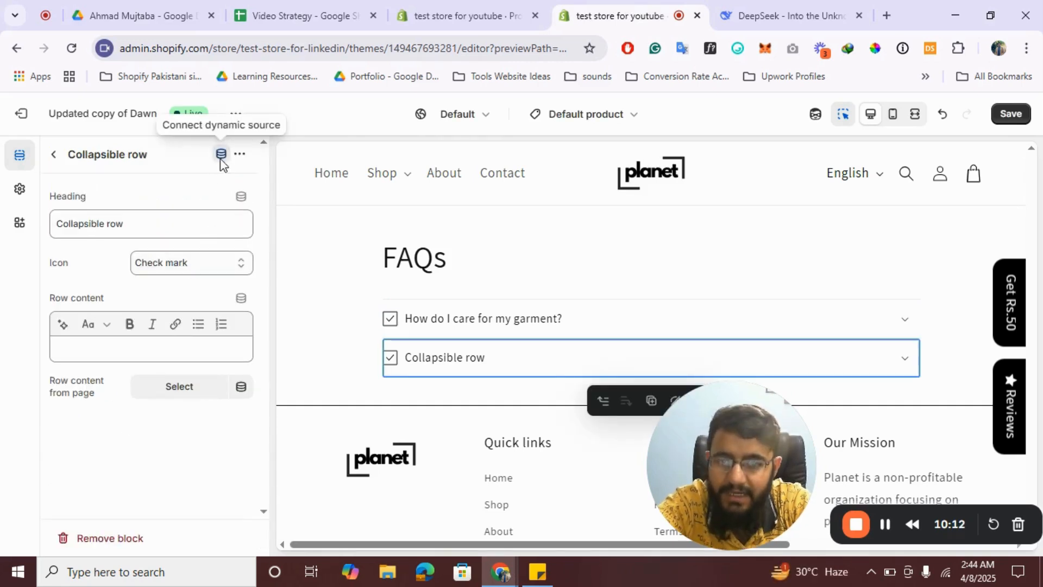
click(221, 155)
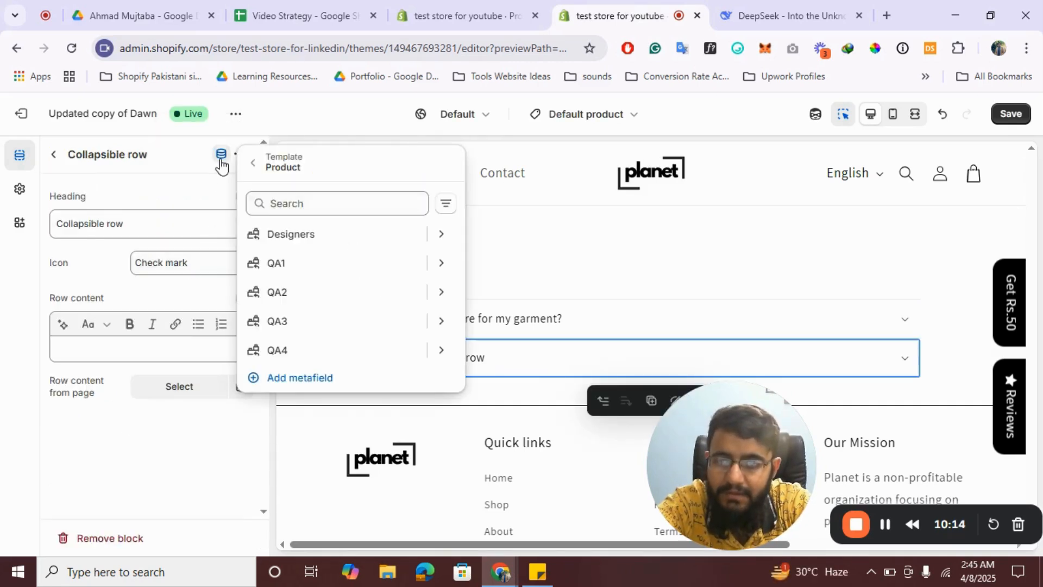
click(272, 324)
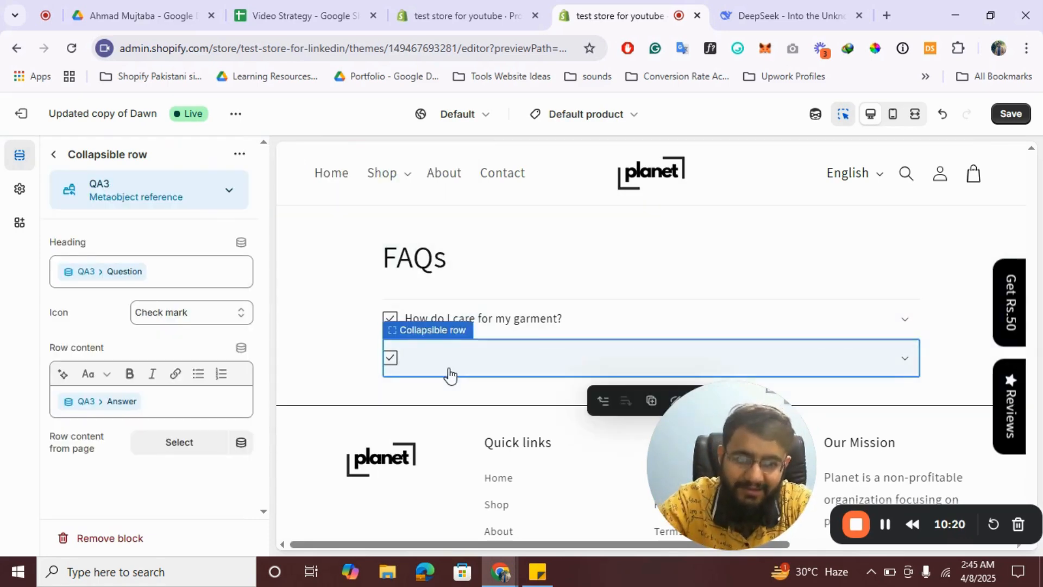
click(219, 189)
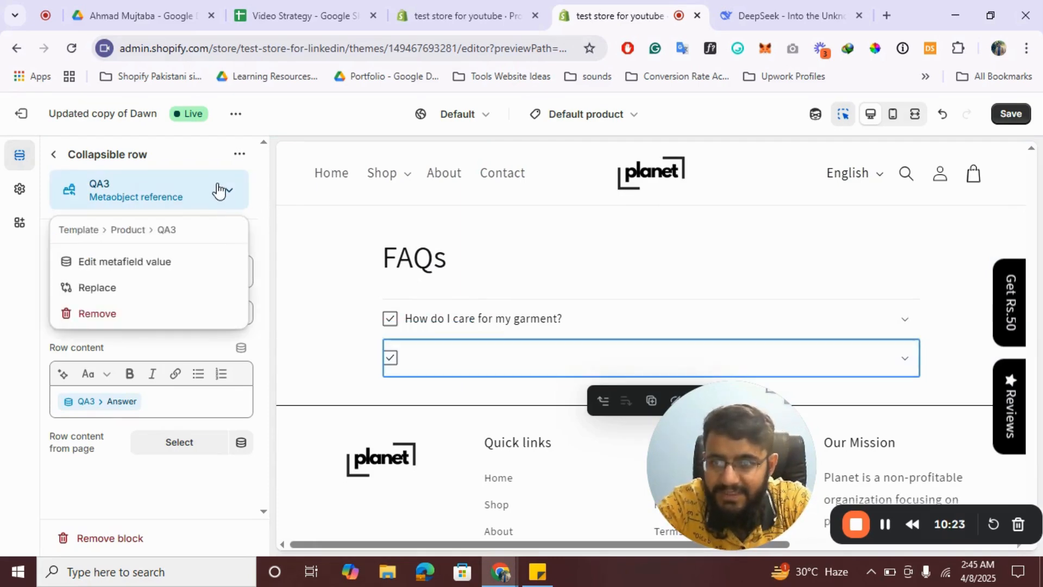
click(117, 263)
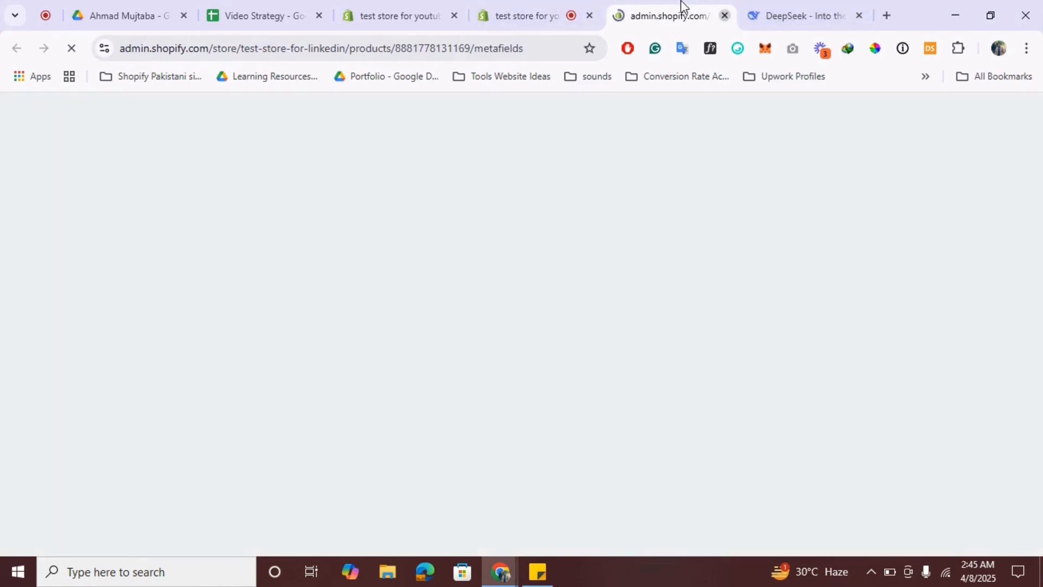
click(724, 19)
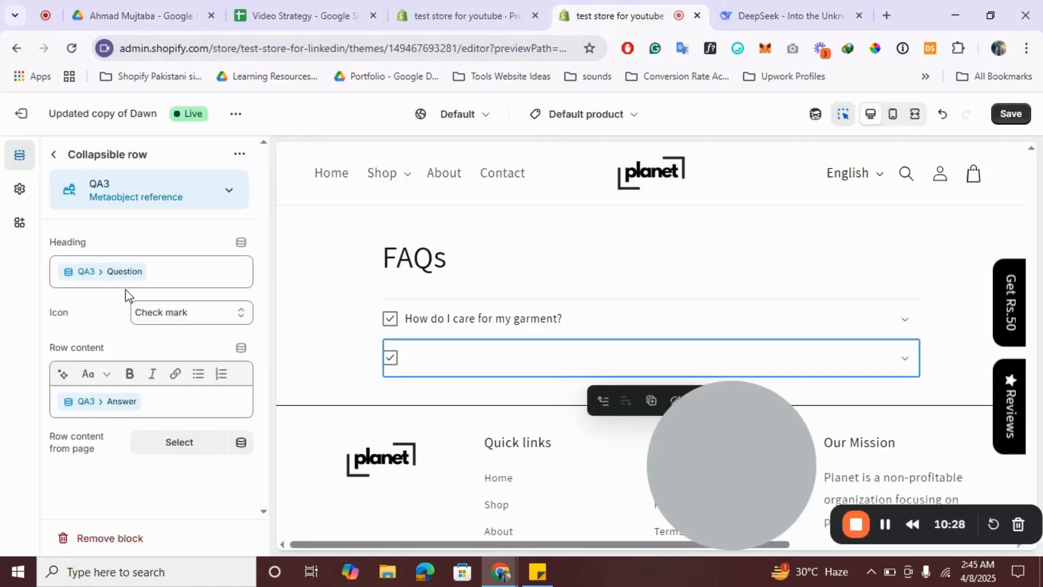
Replace the second collapsible row's dynamic source with the product's QA2 metafield
click(131, 274)
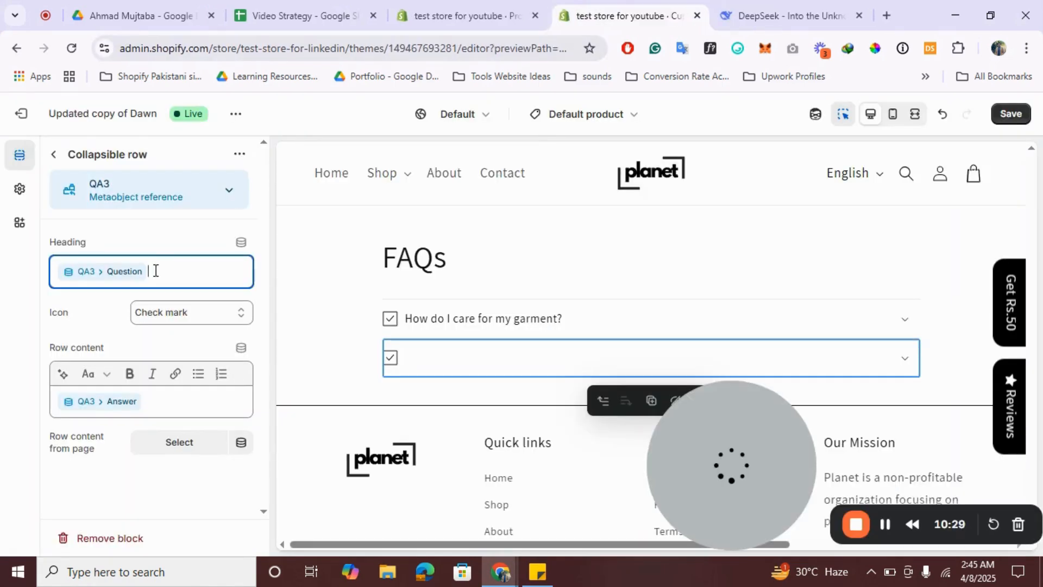
click(241, 242)
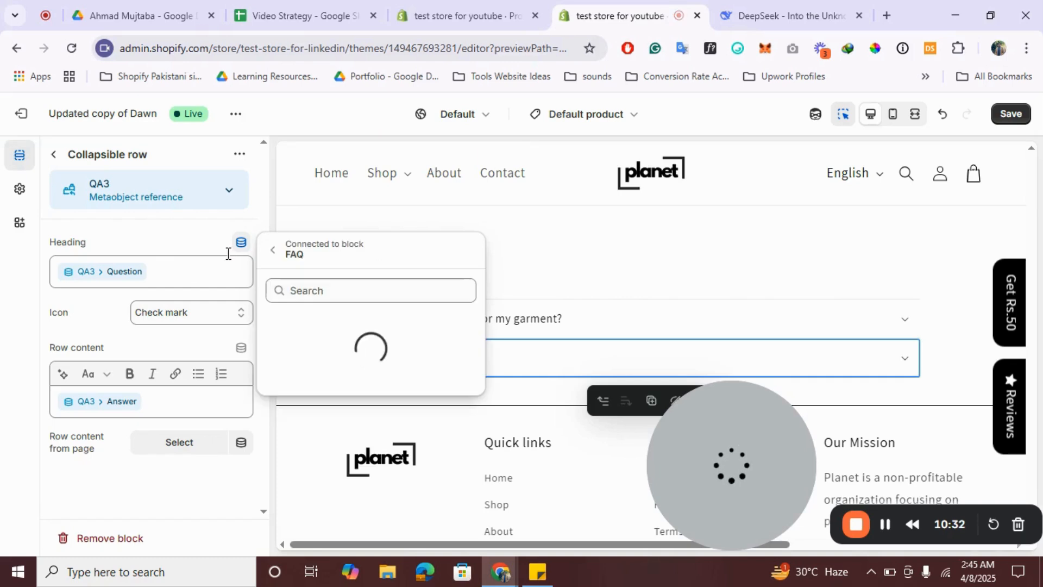
click(238, 156)
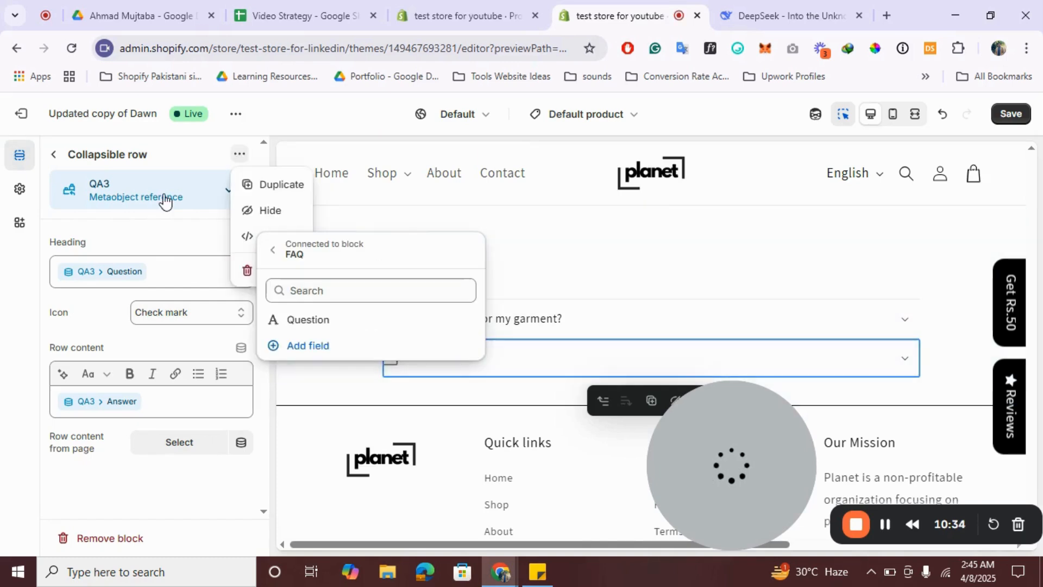
click(165, 200)
click(101, 286)
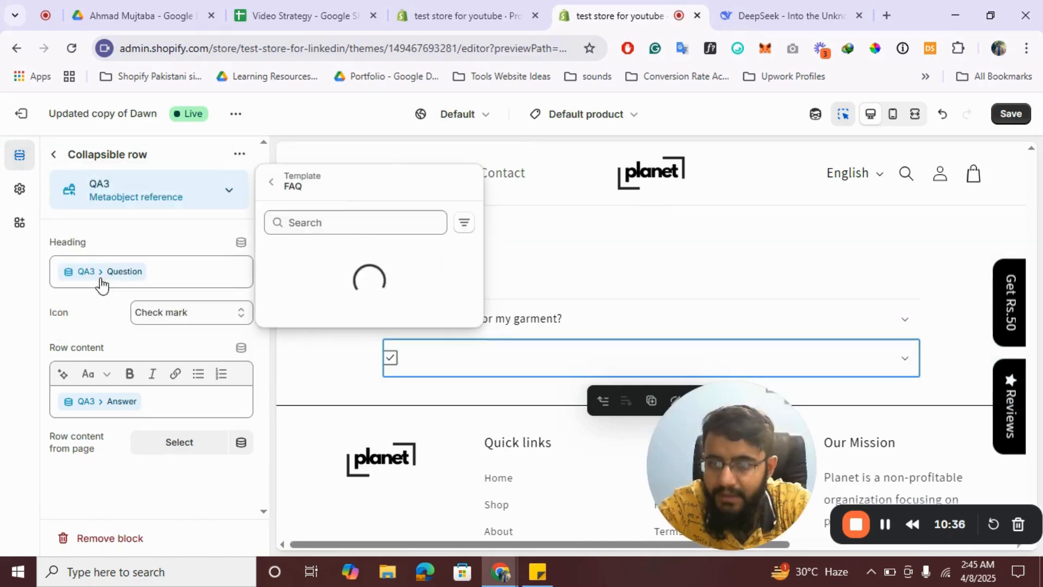
click(295, 314)
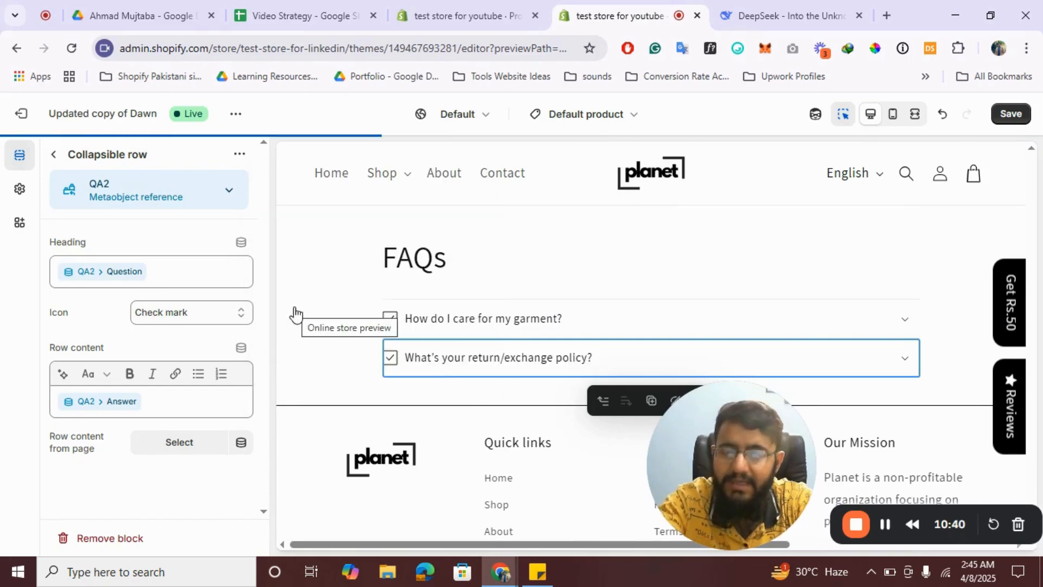
Check the second collapsible row in the preview and save the theme changes
scroll(770, 314, down, 1)
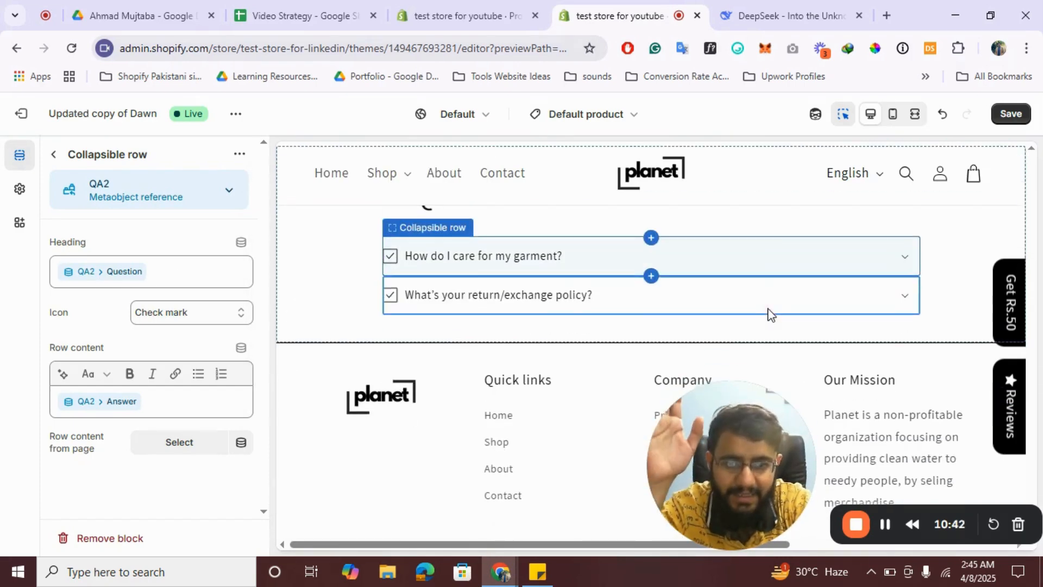
click(777, 298)
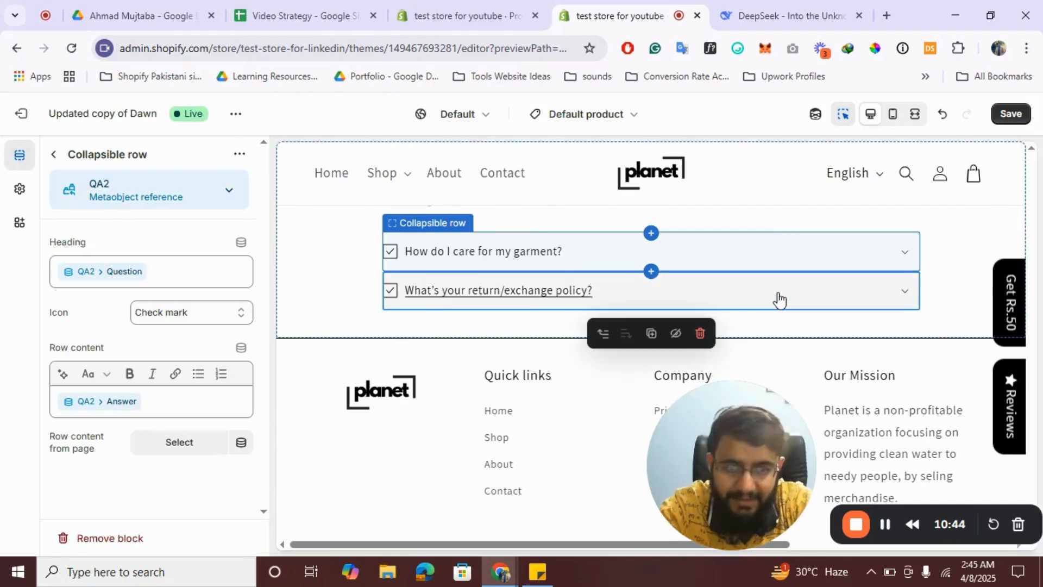
click(780, 298)
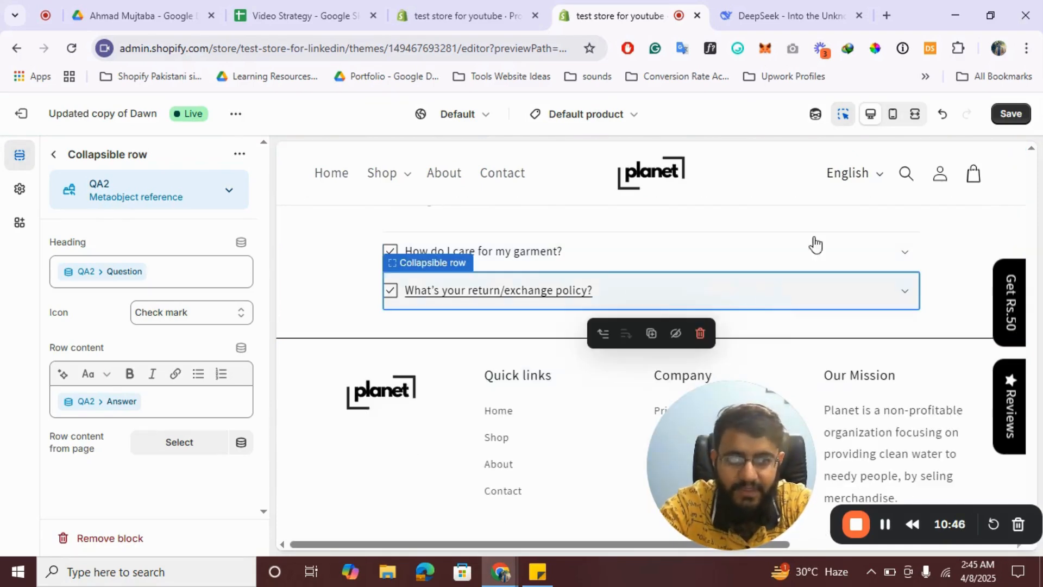
click(1010, 114)
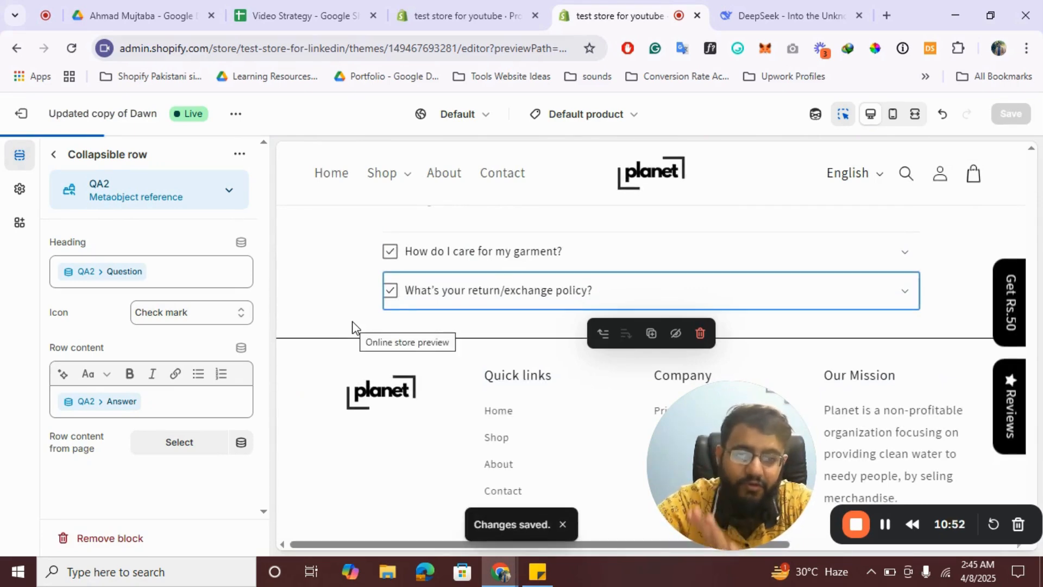
Switch to the store's product list and open the metafields of "Casual shirts, loose cotton men's shirts"
scroll(353, 326, up, 2)
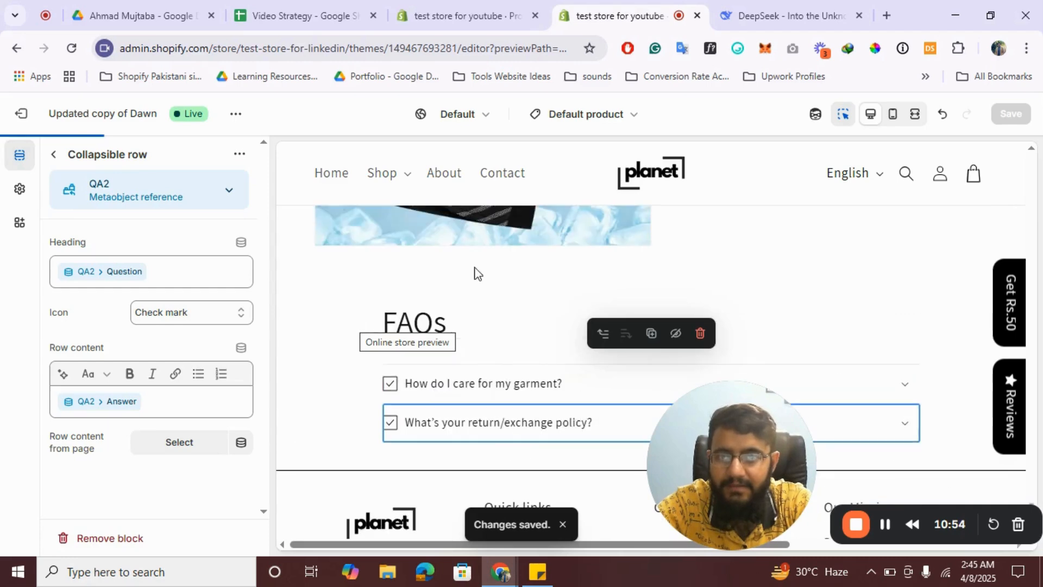
scroll(729, 225, down, 3)
click(478, 14)
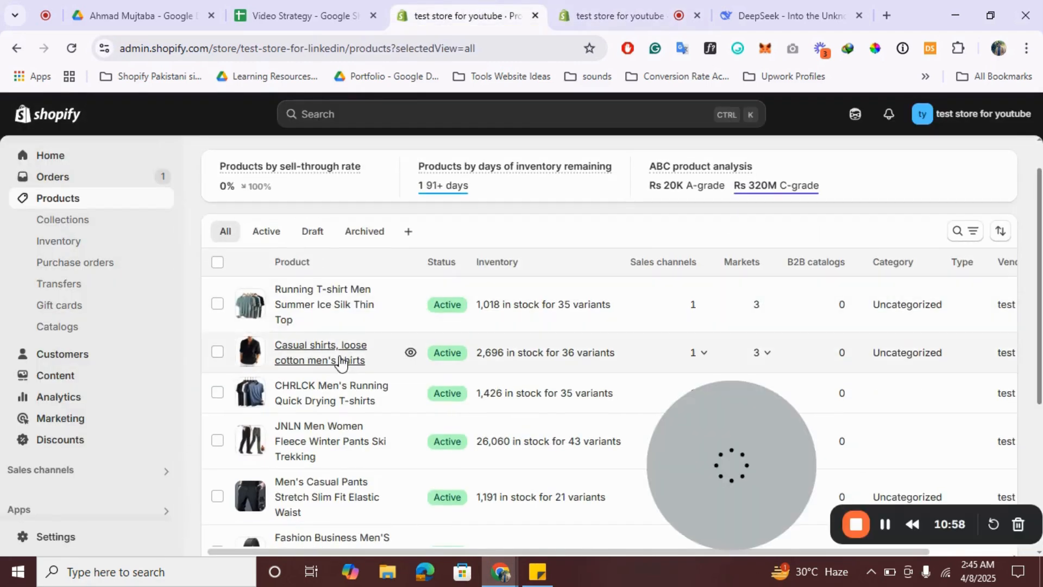
click(334, 362)
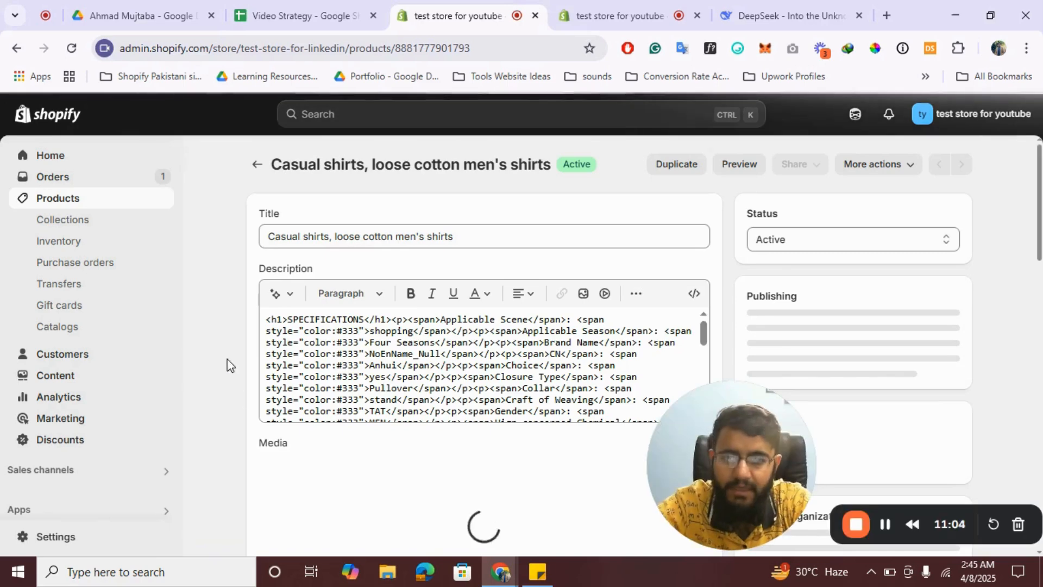
scroll(227, 364, down, 3)
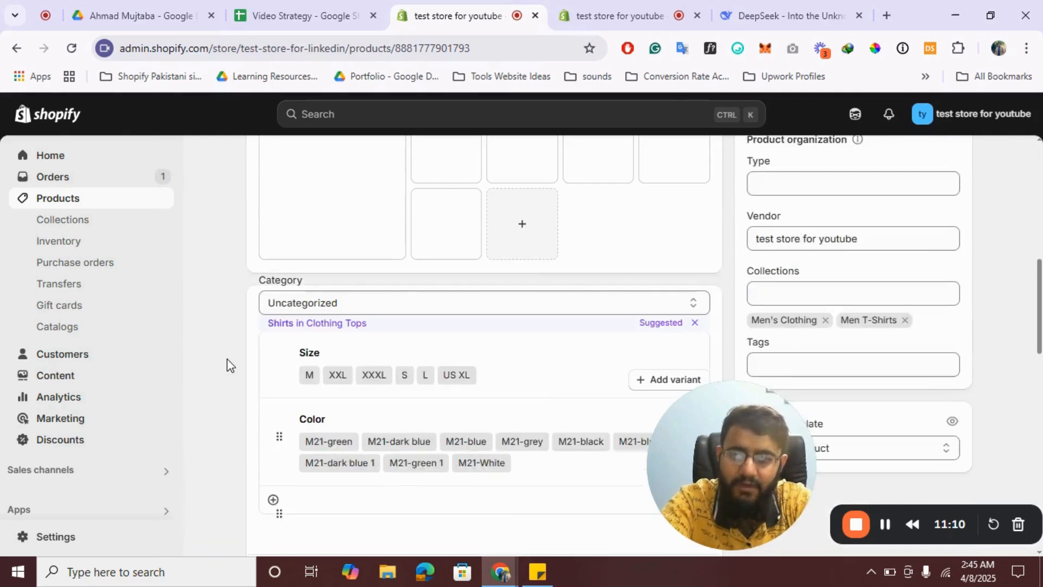
scroll(227, 364, down, 5)
scroll(227, 364, down, 15)
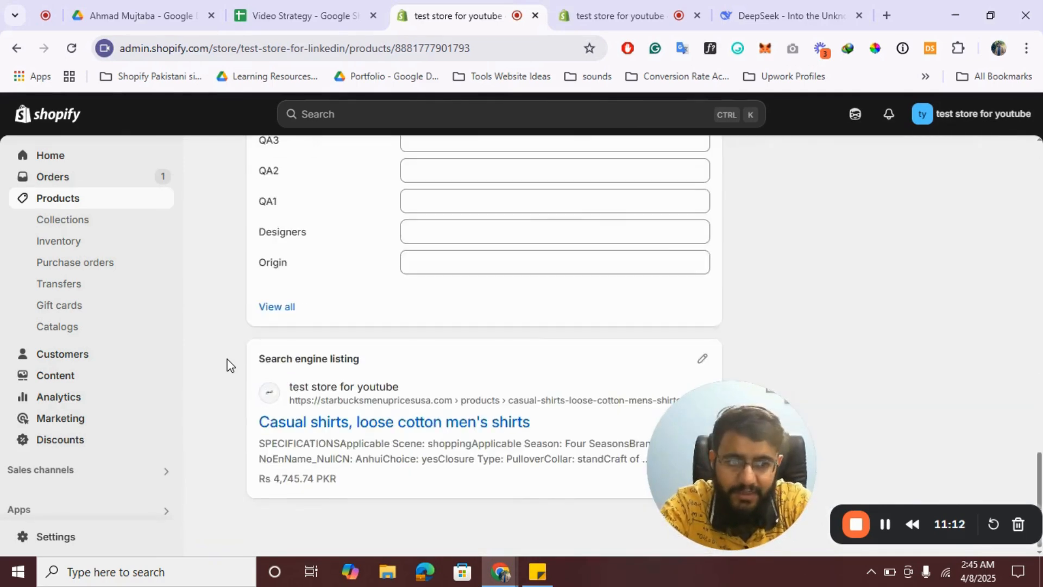
scroll(227, 364, up, 1)
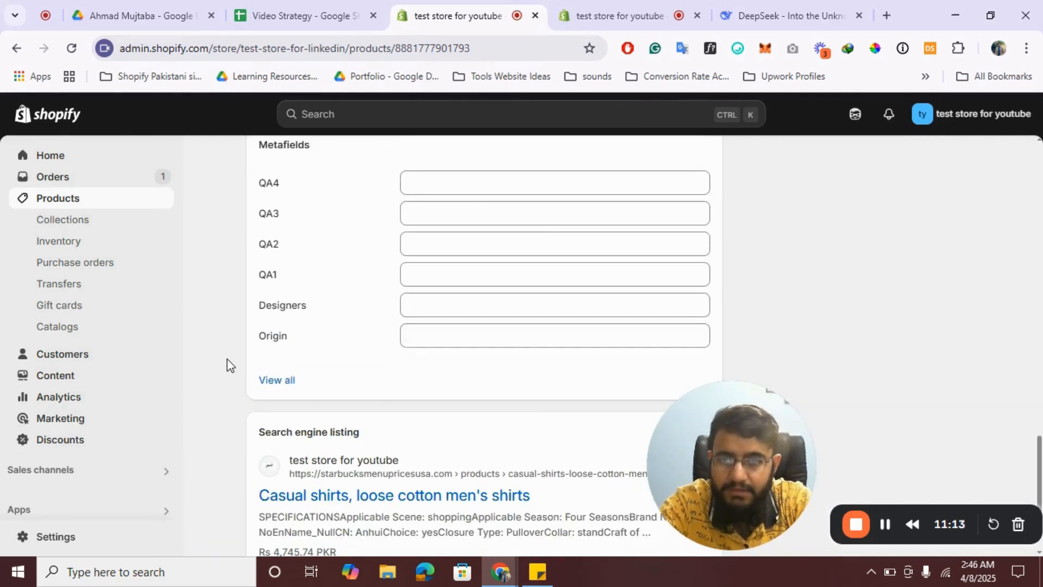
Assign the entry "How do I care for my garment?" to QA1 and "What's your return/exchange policy?" to QA2
click(468, 285)
click(440, 280)
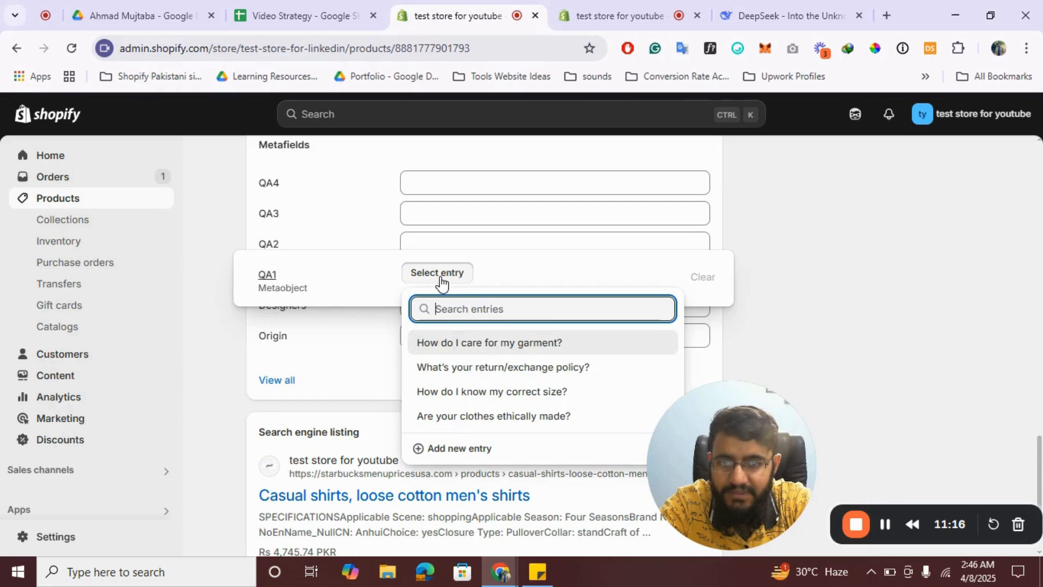
click(503, 343)
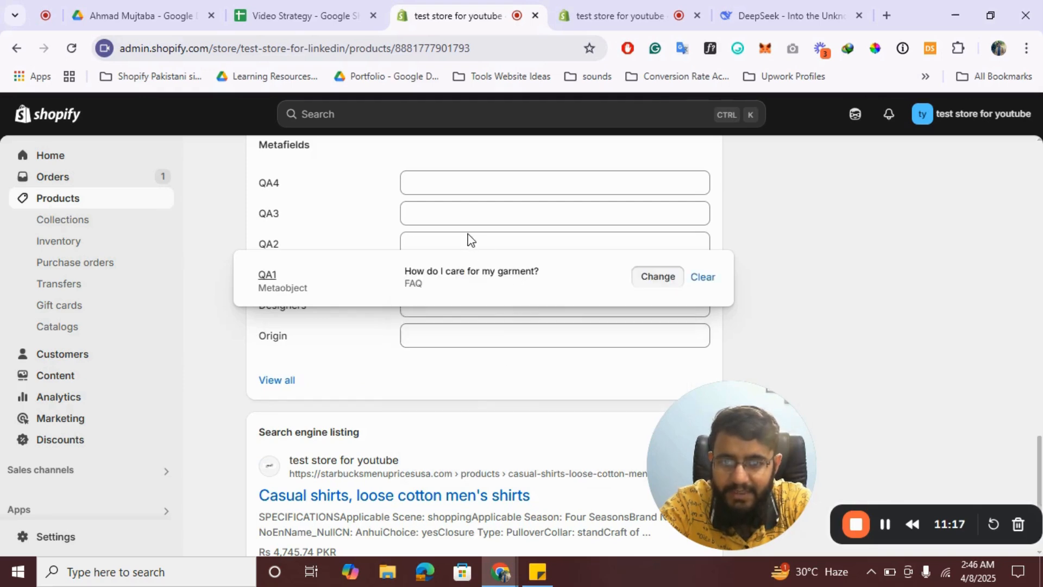
click(766, 235)
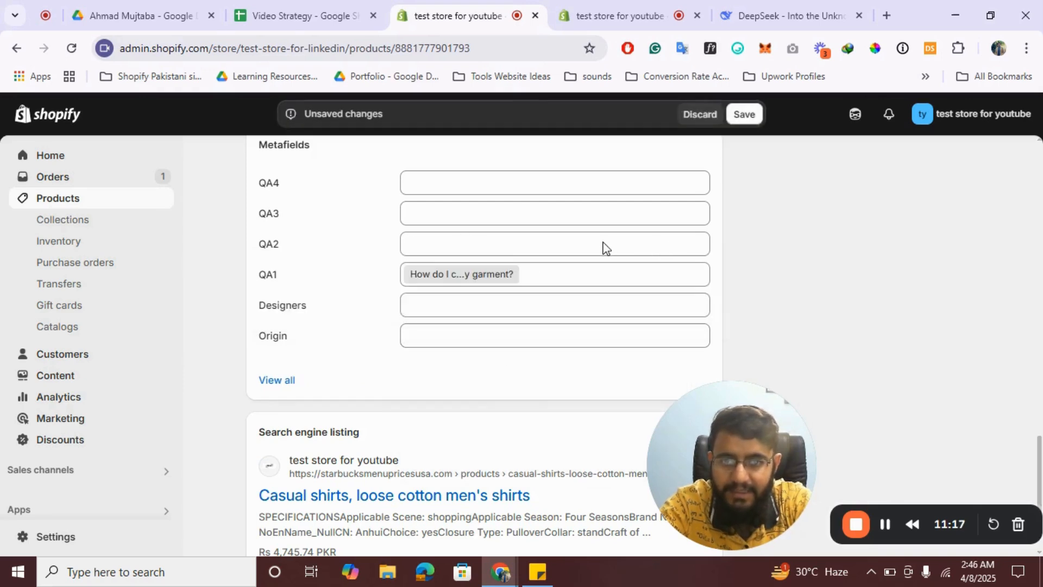
click(493, 246)
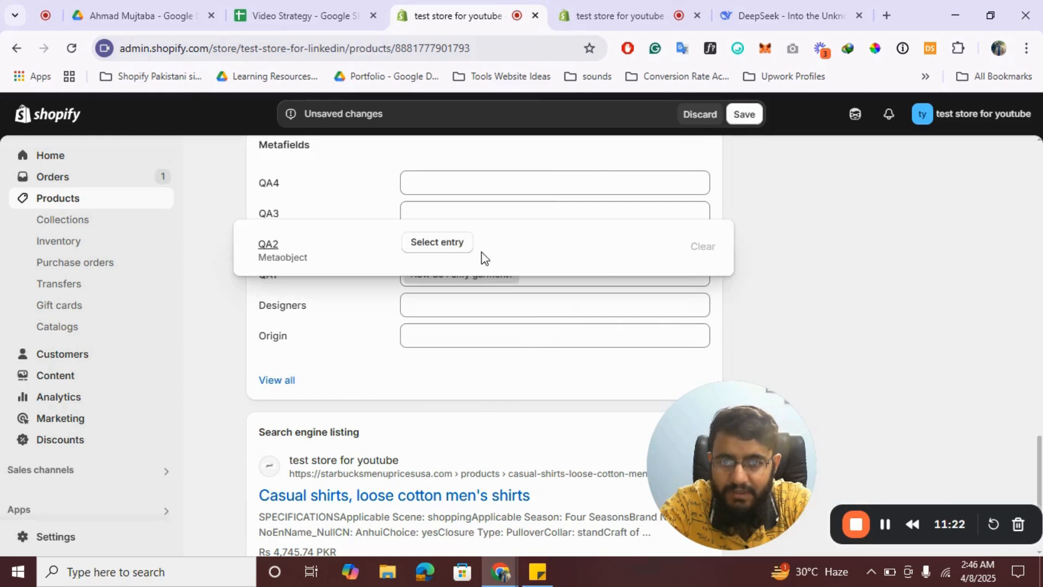
click(441, 244)
click(498, 339)
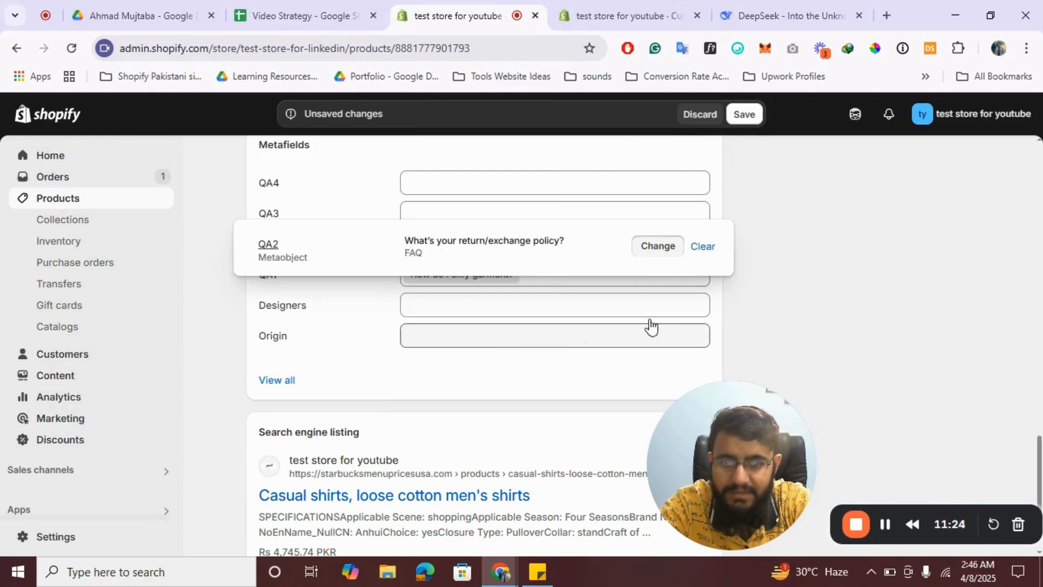
click(802, 307)
Assign "How do I know my correct size?" to QA3 and "Are your clothes ethically made?" to QA4, and save the product
click(547, 223)
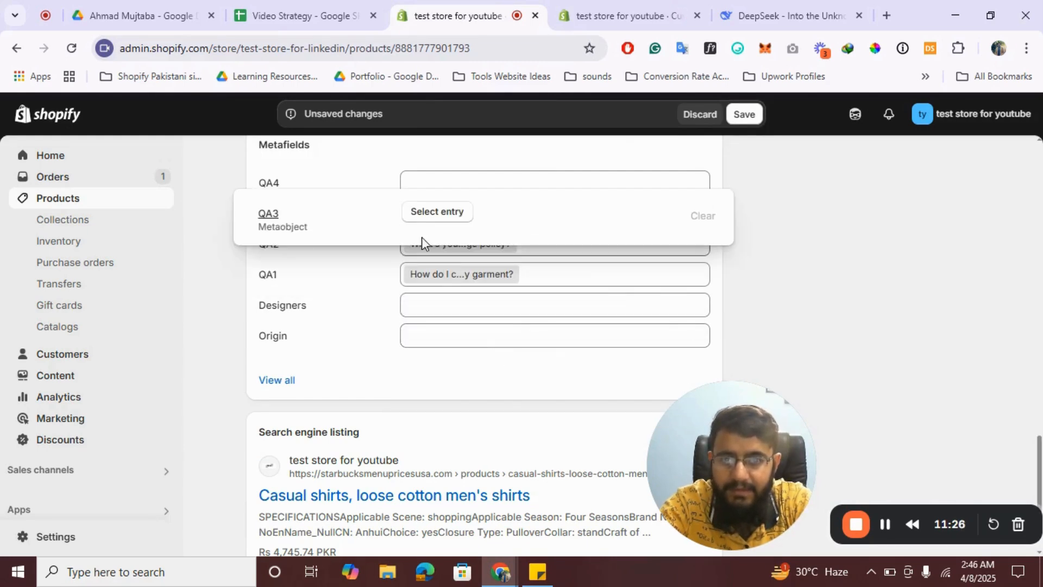
click(427, 216)
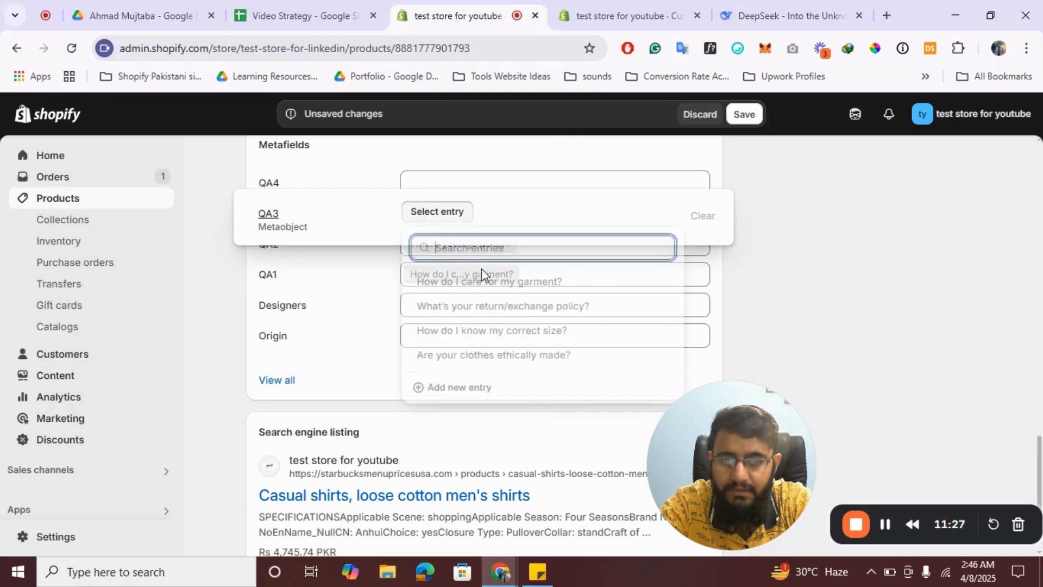
click(466, 338)
click(837, 268)
scroll(837, 267, up, 1)
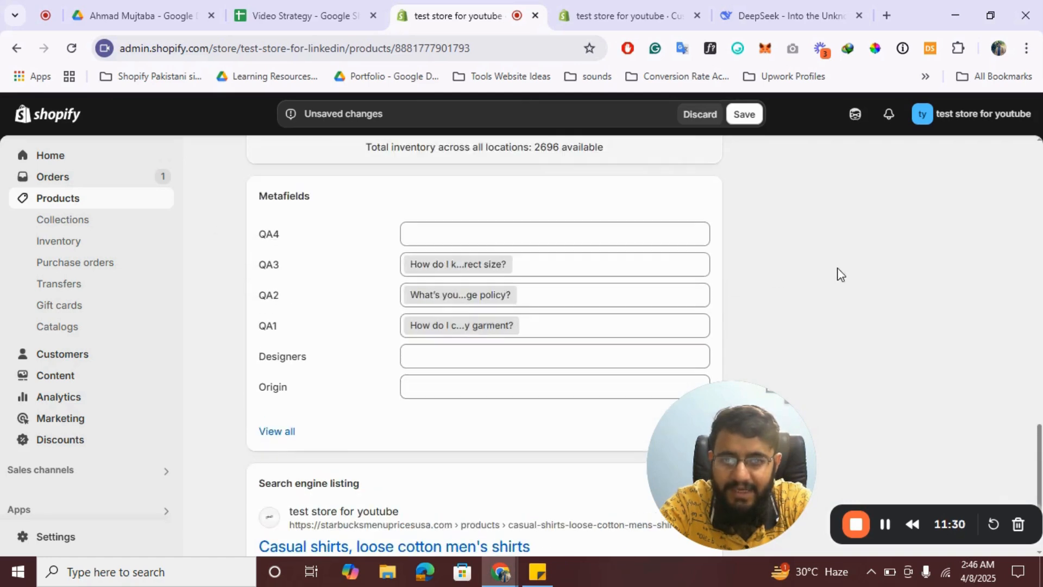
click(535, 228)
click(459, 234)
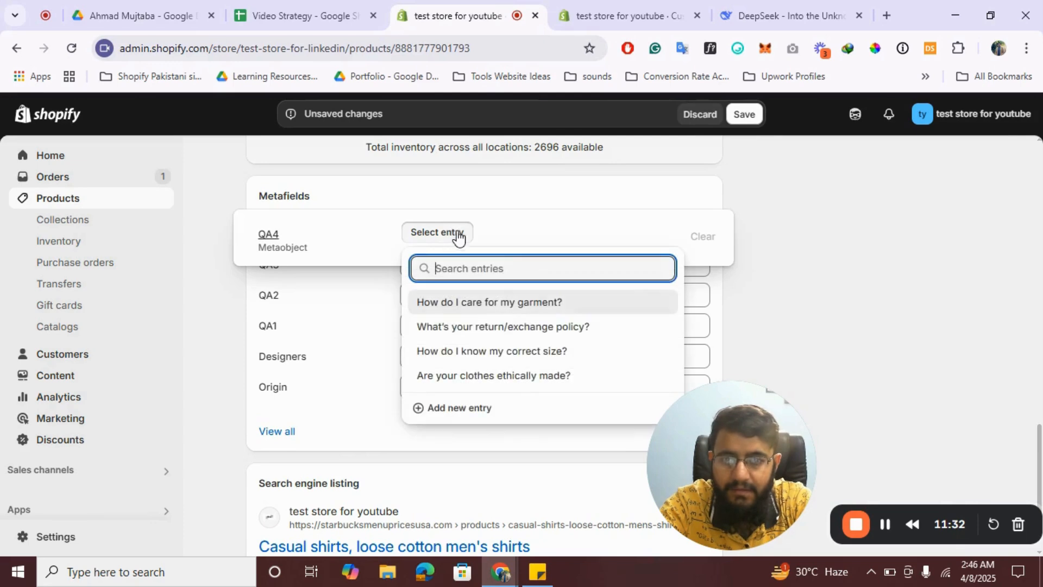
click(533, 375)
click(889, 301)
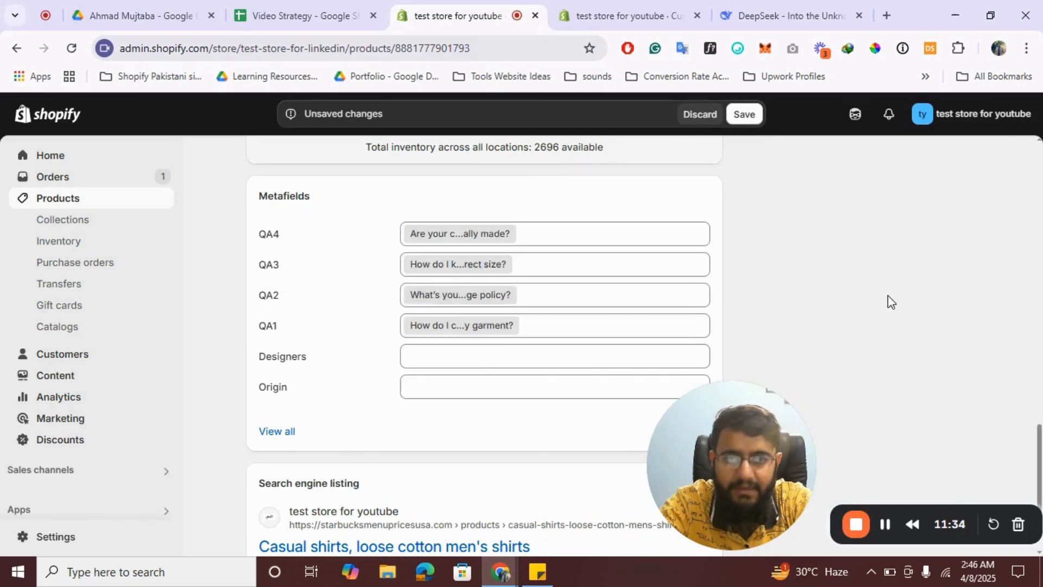
click(744, 114)
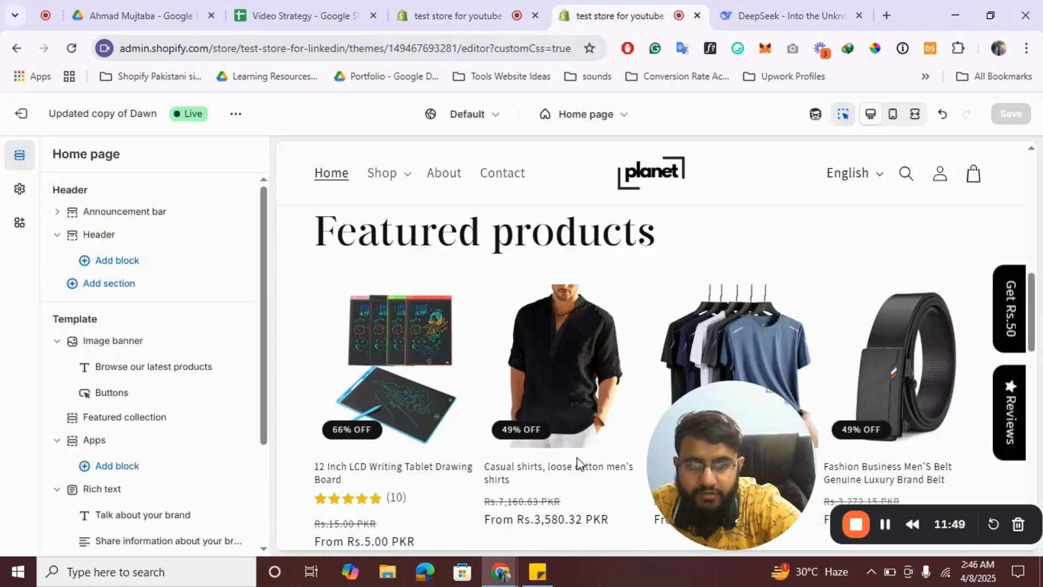
Open the casual shirts product page in the theme editor preview and go to its FAQs section
click(570, 474)
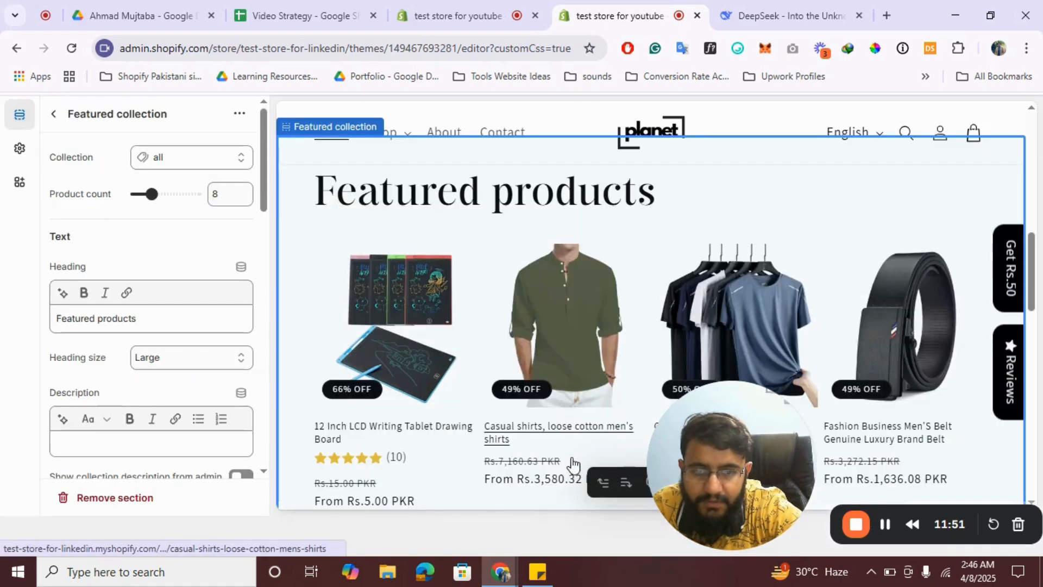
click(552, 432)
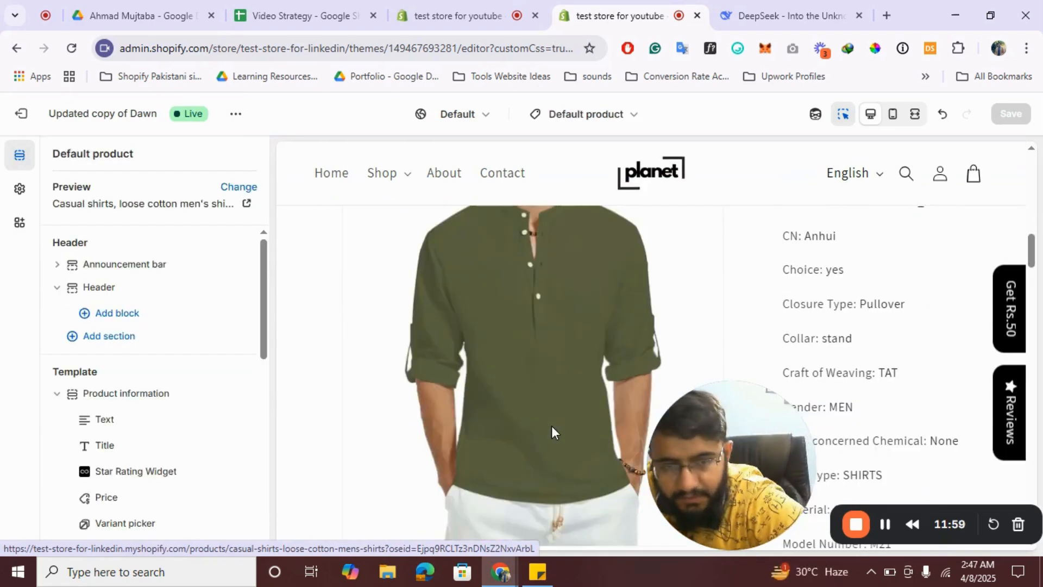
scroll(552, 426, down, 10)
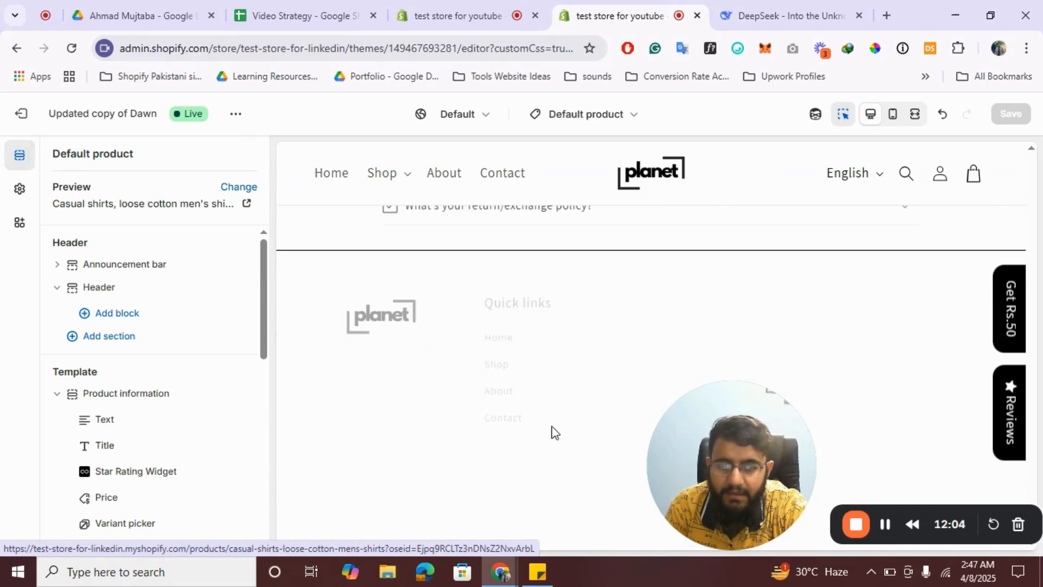
scroll(154, 388, down, 8)
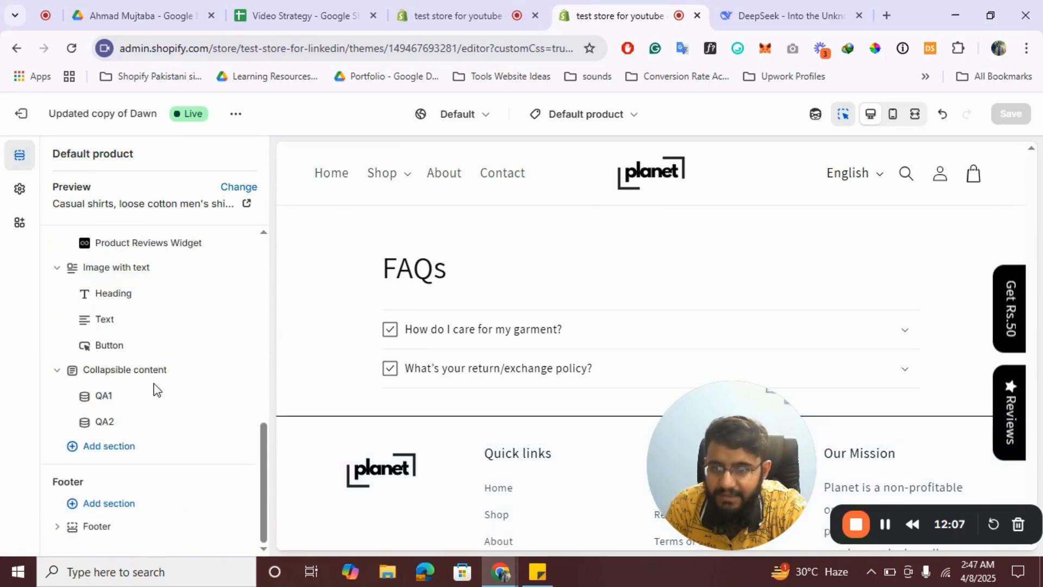
Check the dynamic source settings of the first collapsible row and return to the section list
click(104, 396)
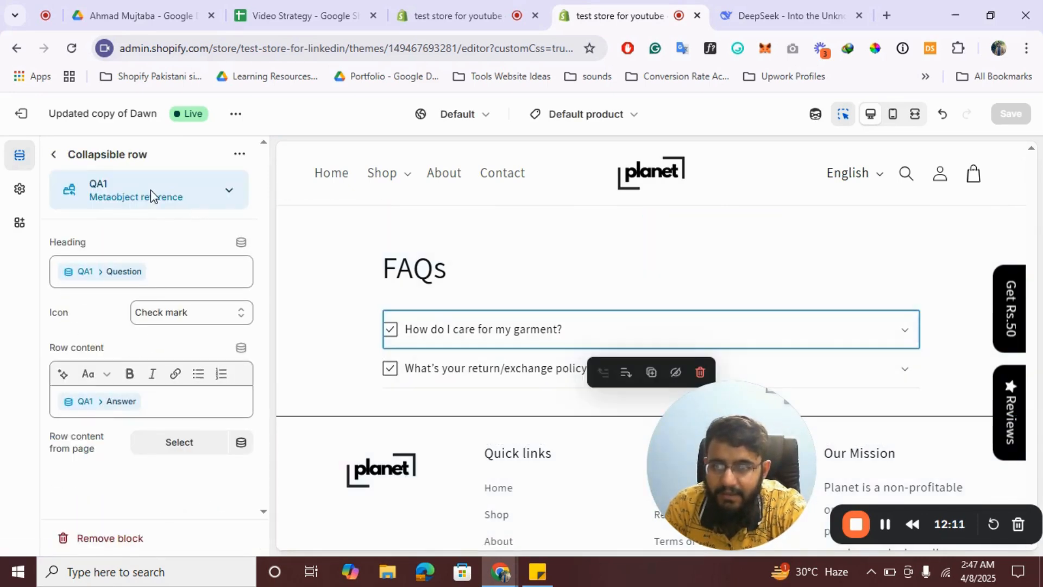
click(175, 197)
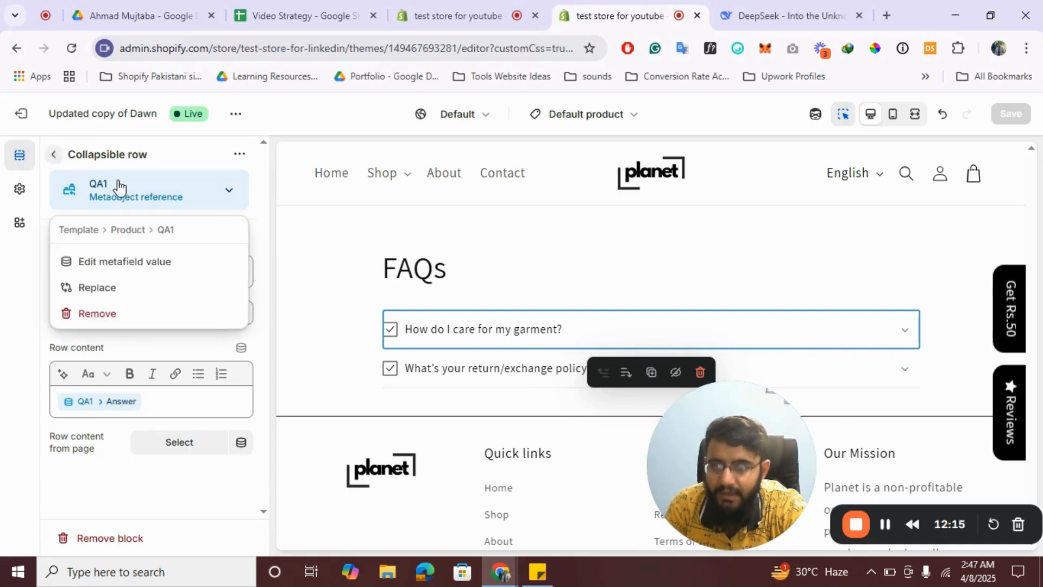
click(53, 155)
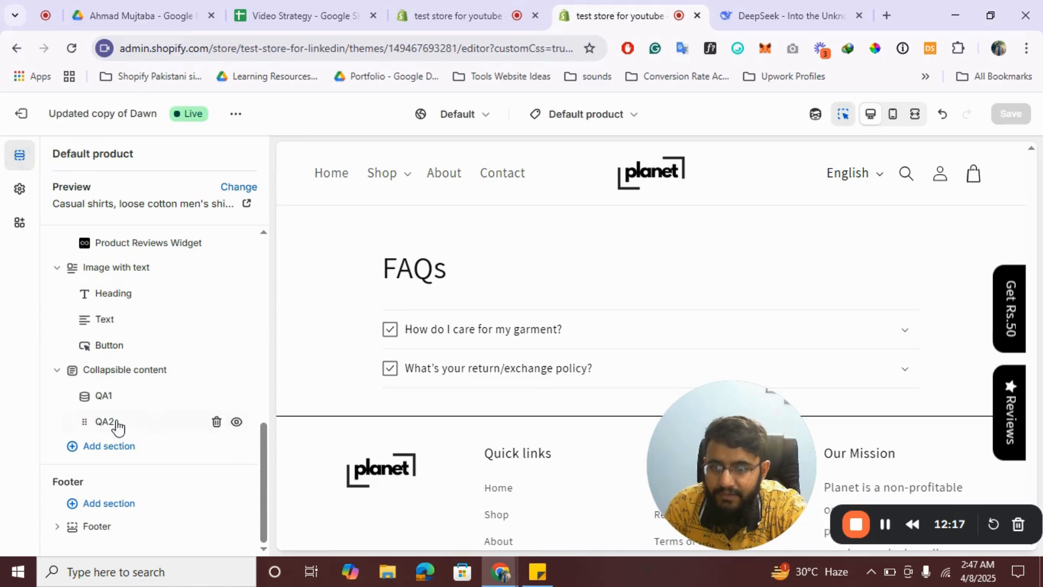
Add two more collapsible rows below QA2 in the Collapsible content section
click(162, 434)
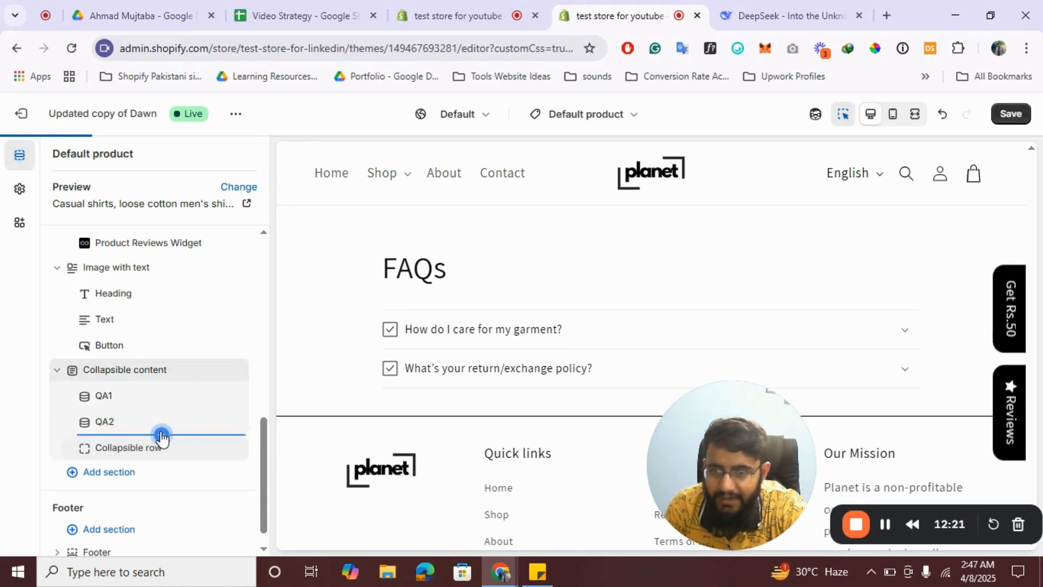
click(162, 462)
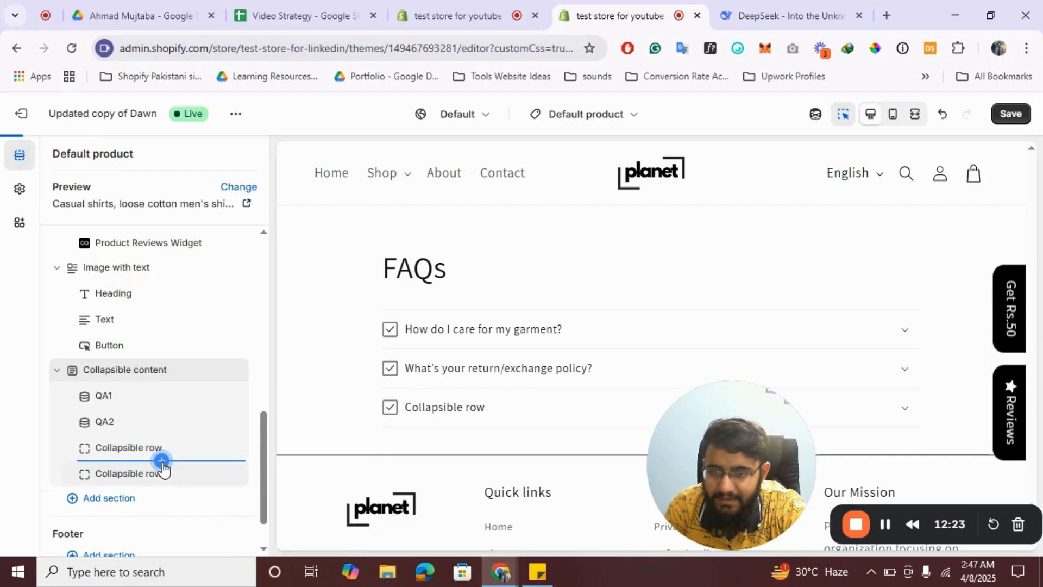
click(122, 441)
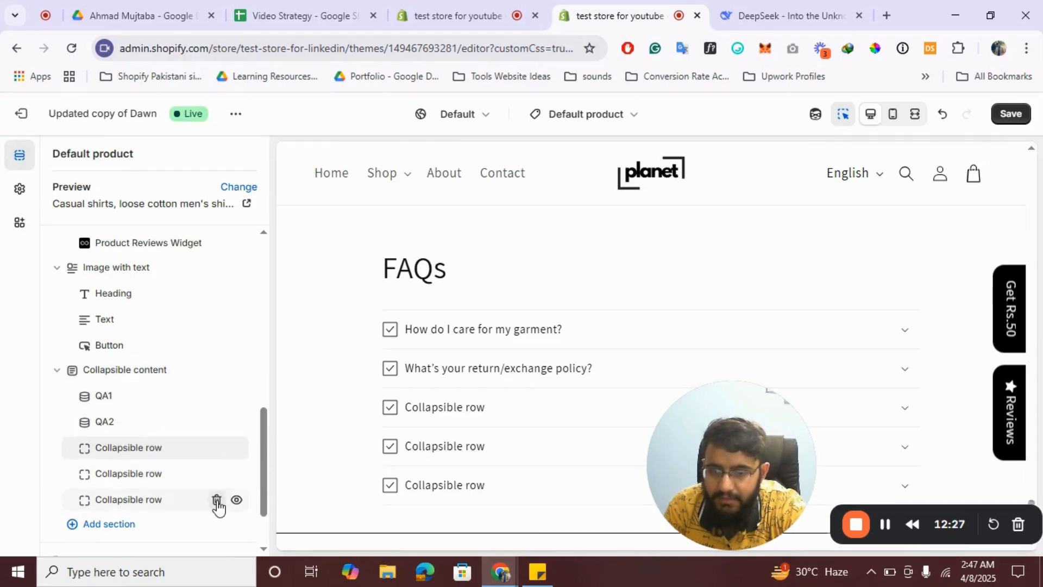
click(212, 498)
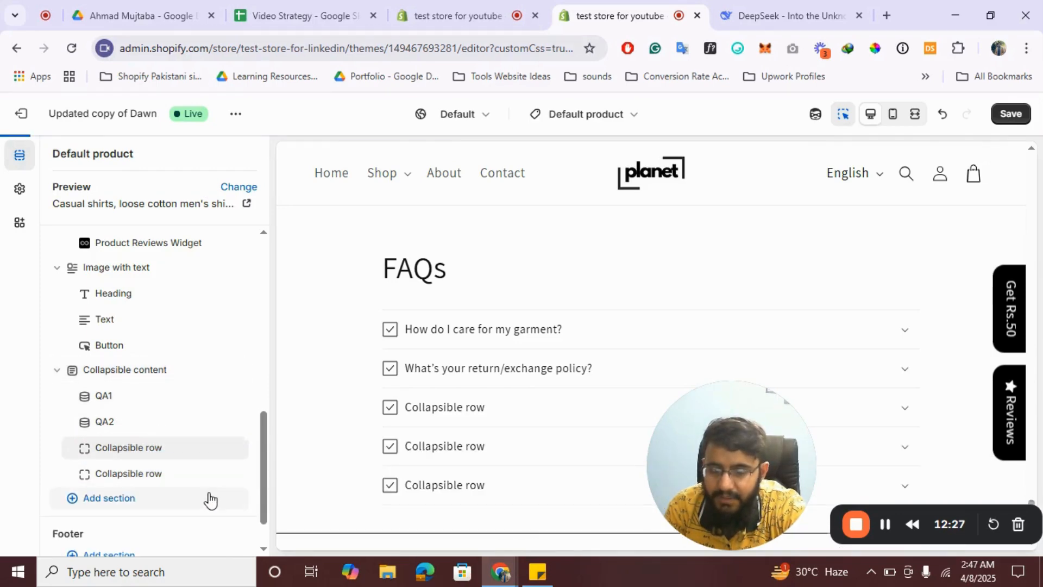
click(123, 442)
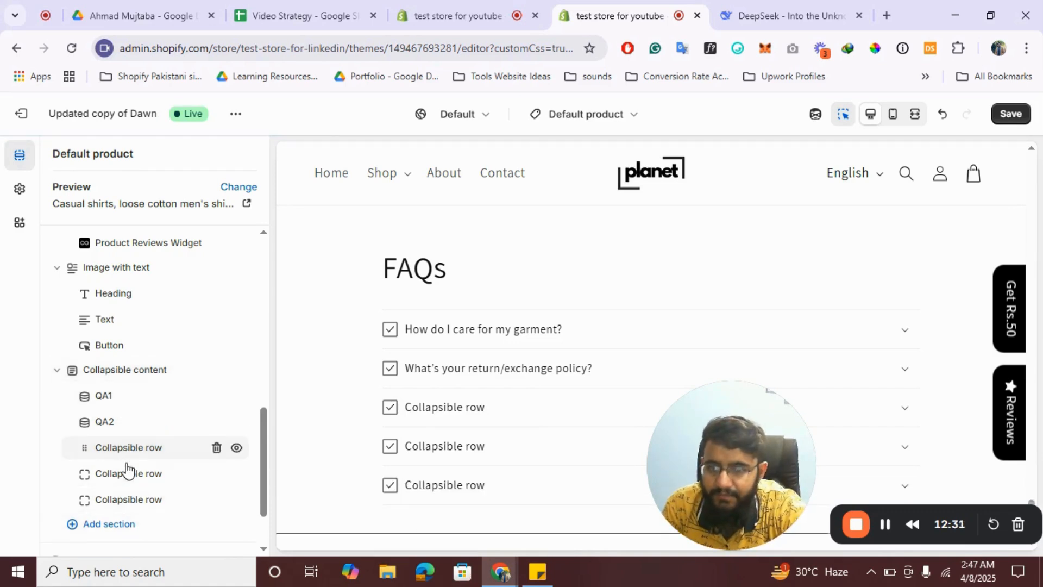
click(216, 449)
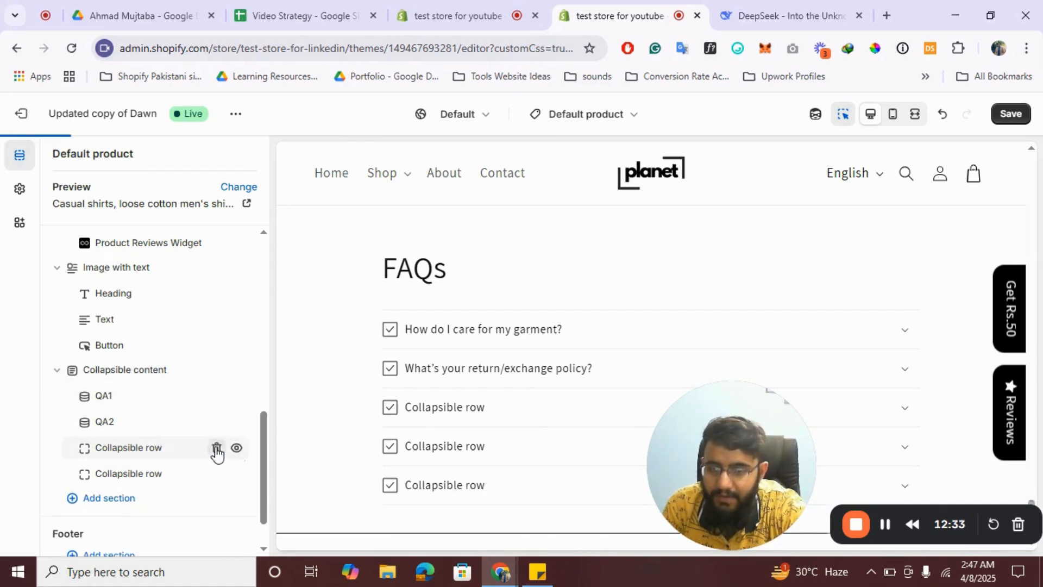
Connect the third collapsible row to the QA3 product metafield as its dynamic source and return to the section list
click(114, 454)
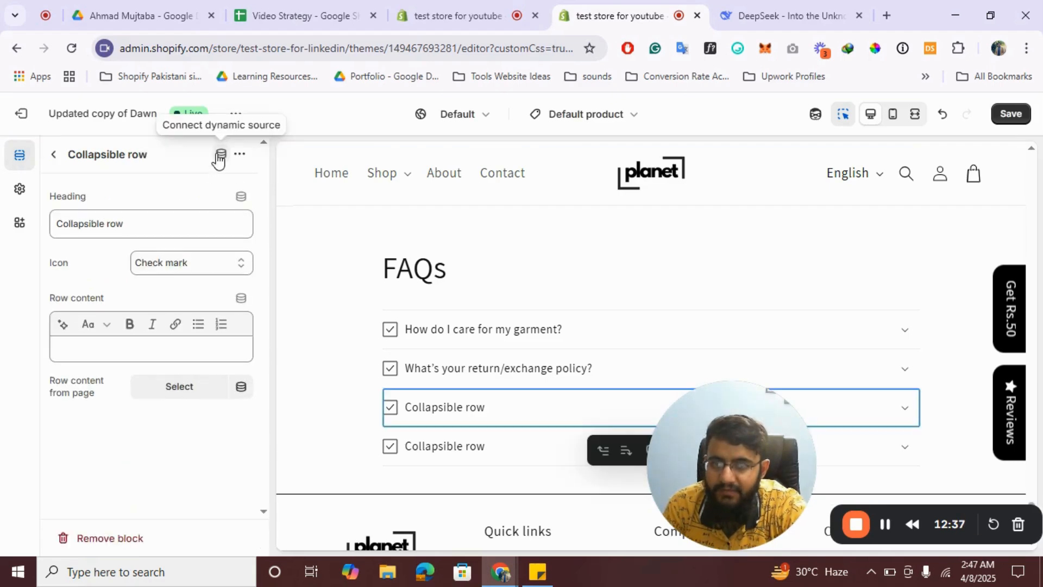
click(220, 156)
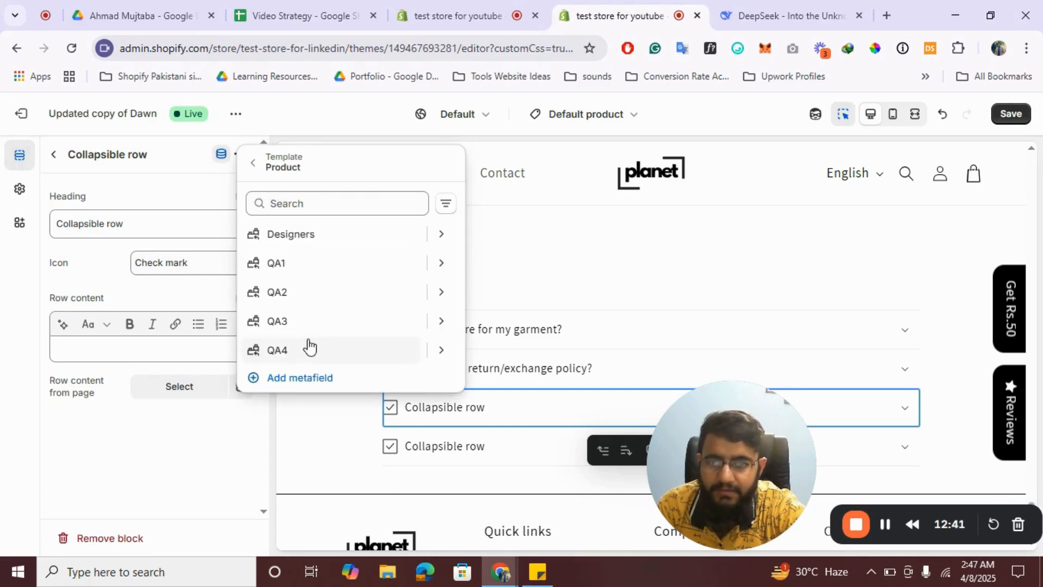
click(296, 321)
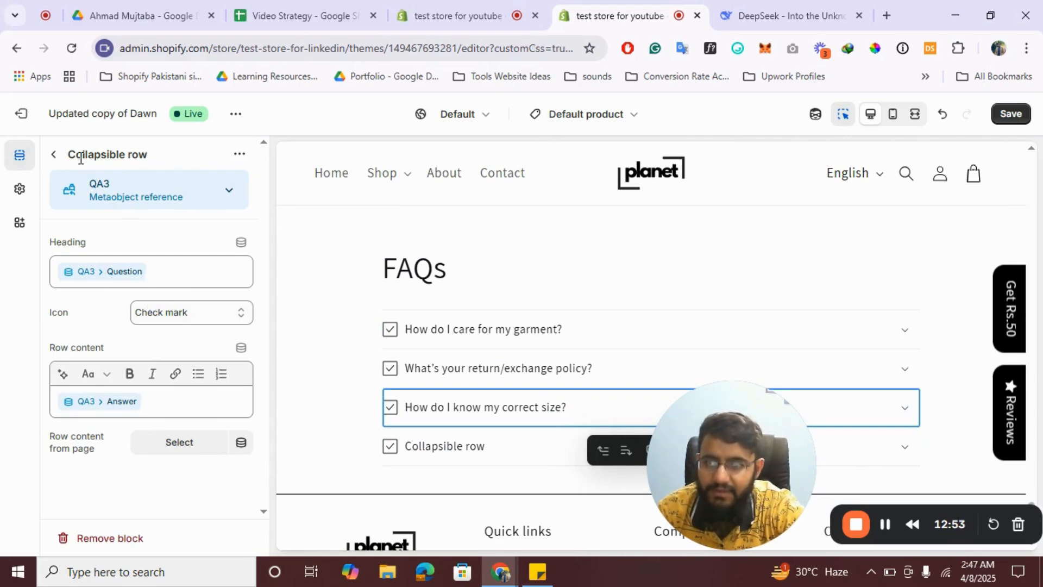
click(55, 157)
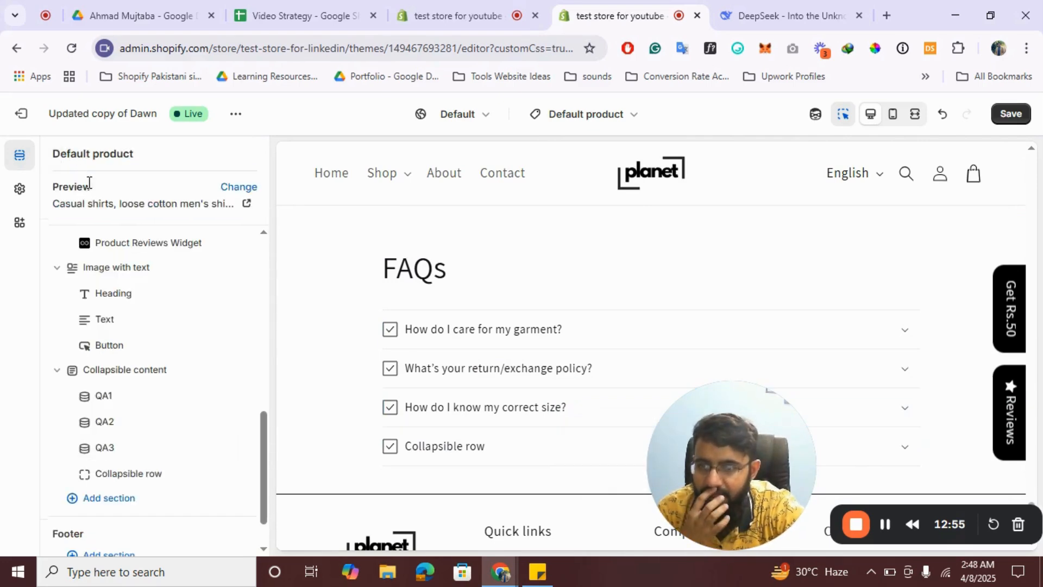
Connect the last collapsible row in the Collapsible content section to the QA4 product metafield as its dynamic source
click(125, 477)
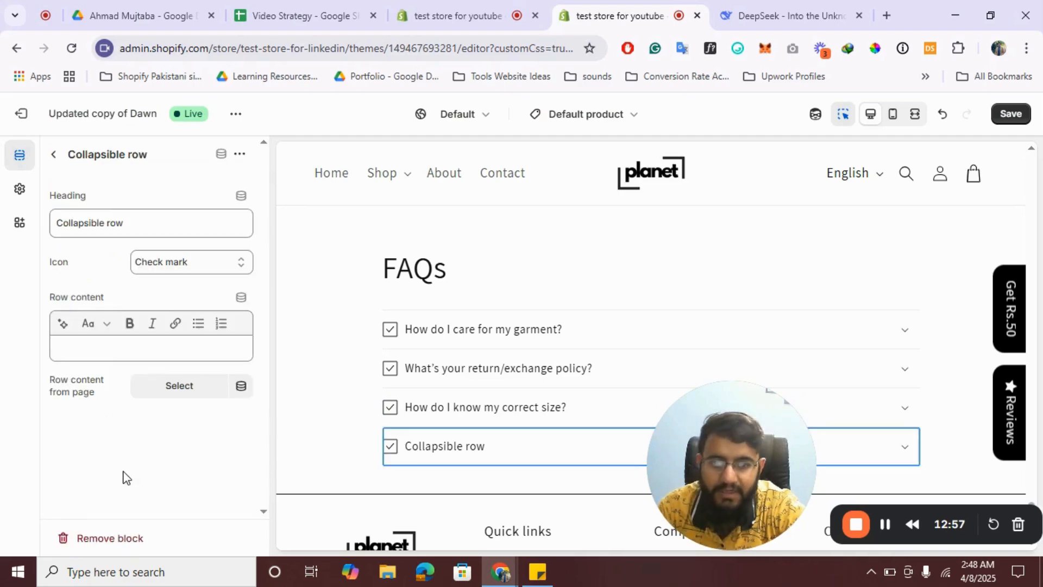
click(223, 156)
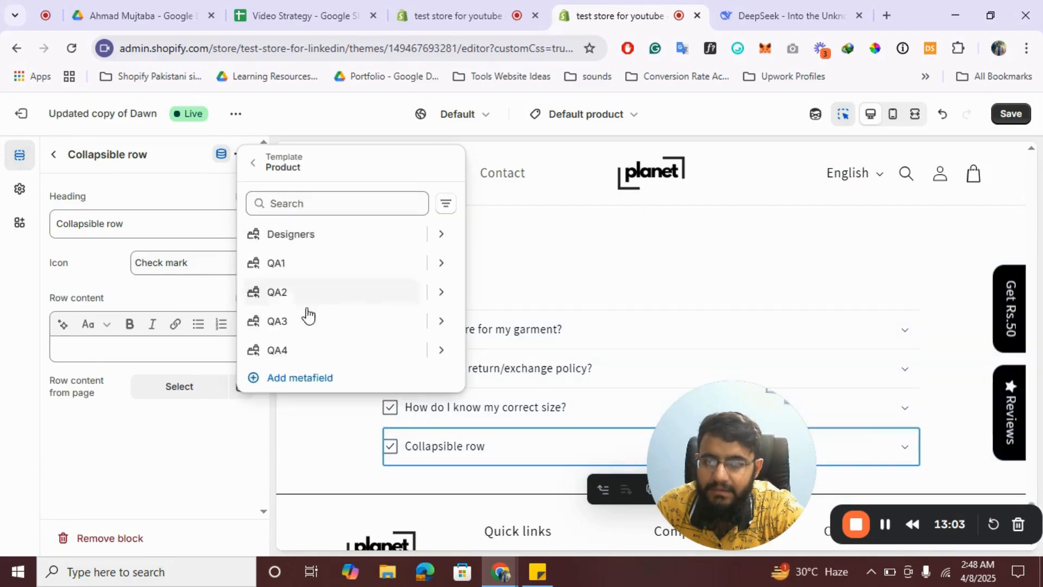
click(283, 350)
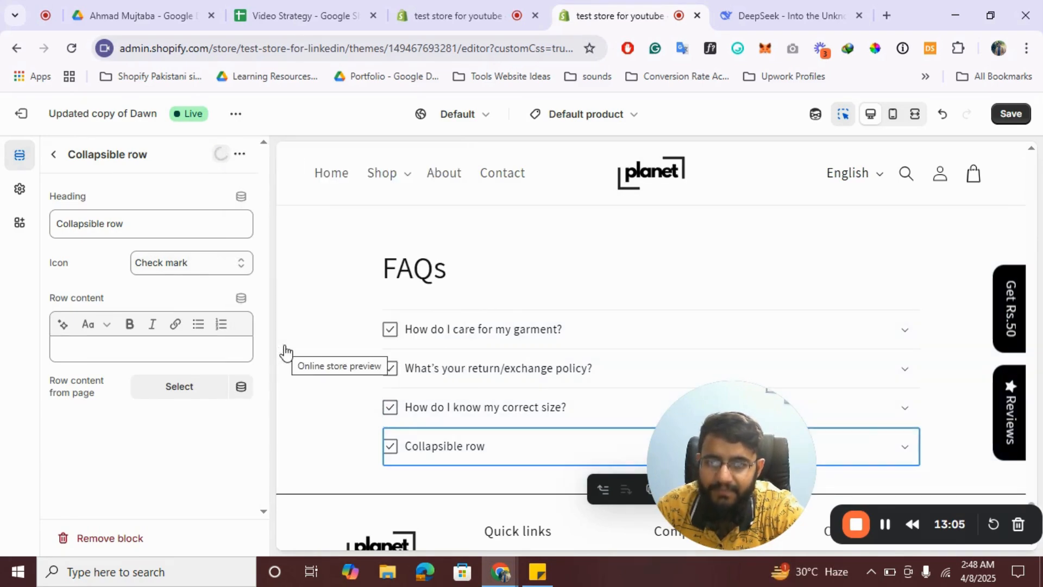